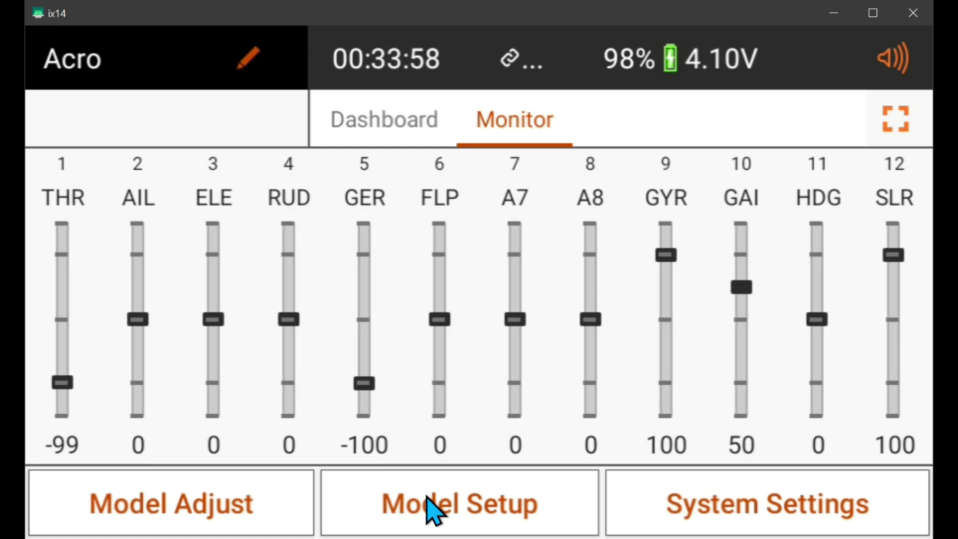
# Open the Acro model's Channel Assign settings, agreeing to turn off RF, and review the inputs assigned to channels 5 and above
pyautogui.click(427, 497)
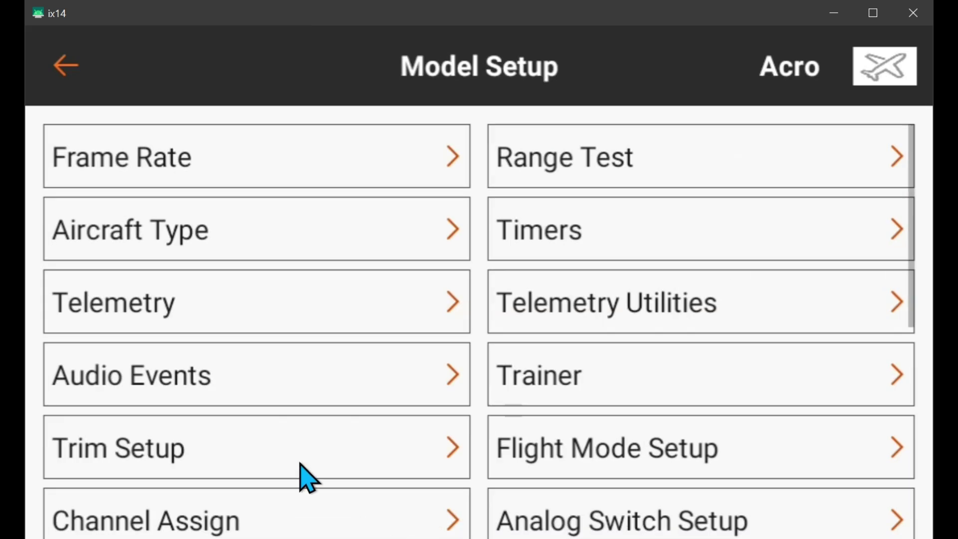
pyautogui.scroll(-2, 389, 414)
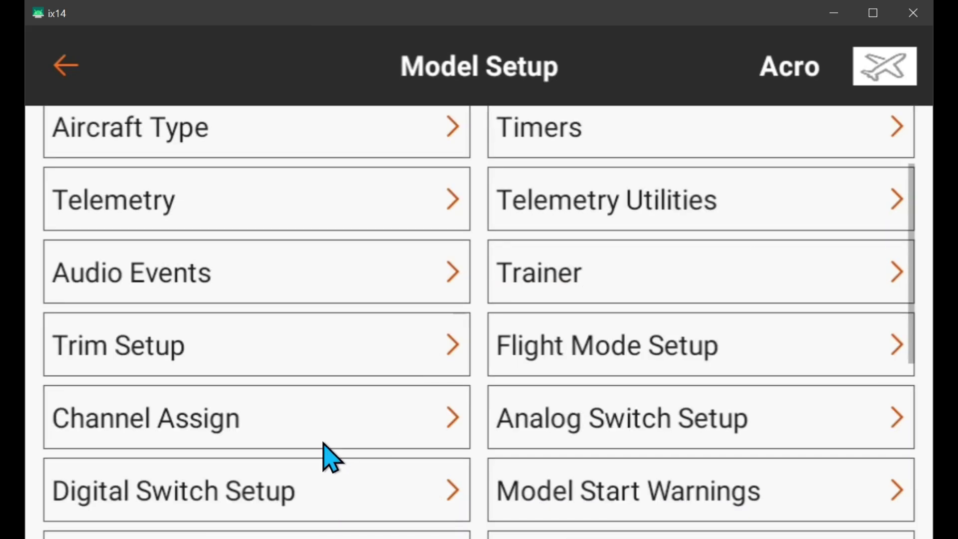
pyautogui.click(299, 425)
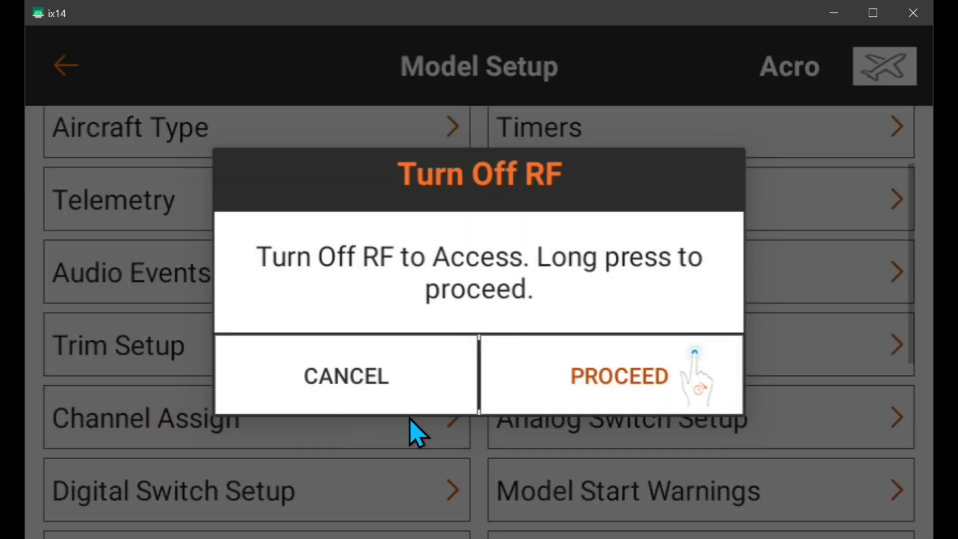
pyautogui.click(610, 378)
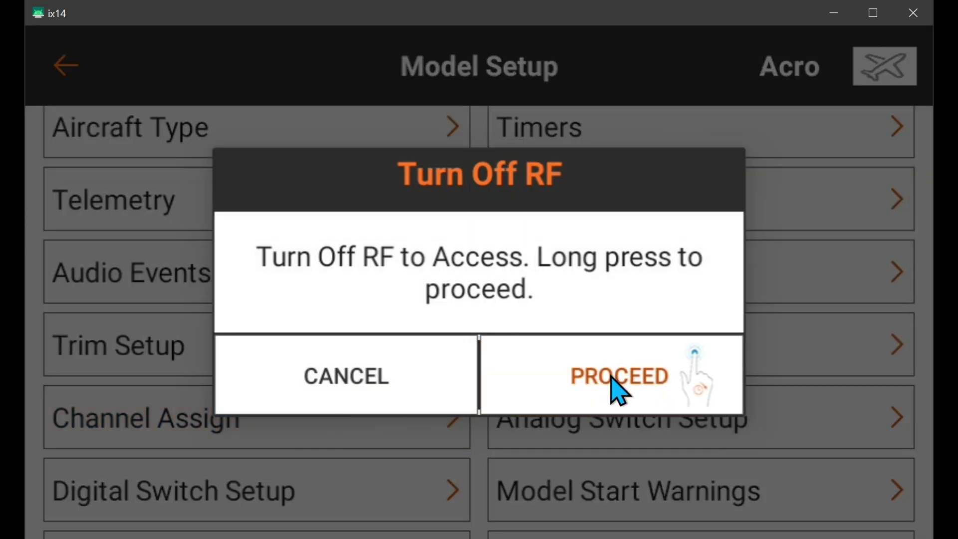
pyautogui.click(611, 378)
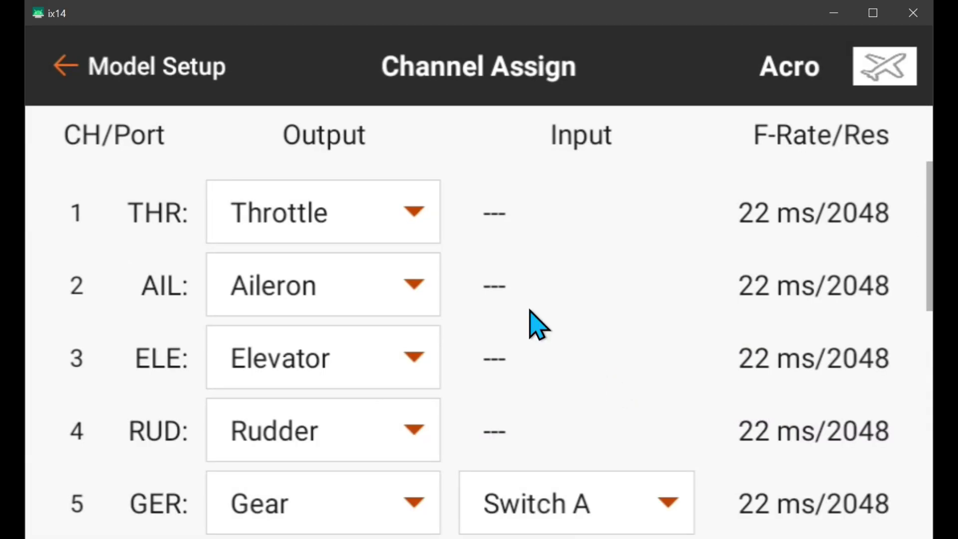
pyautogui.scroll(-5, 466, 294)
pyautogui.scroll(-2, 467, 342)
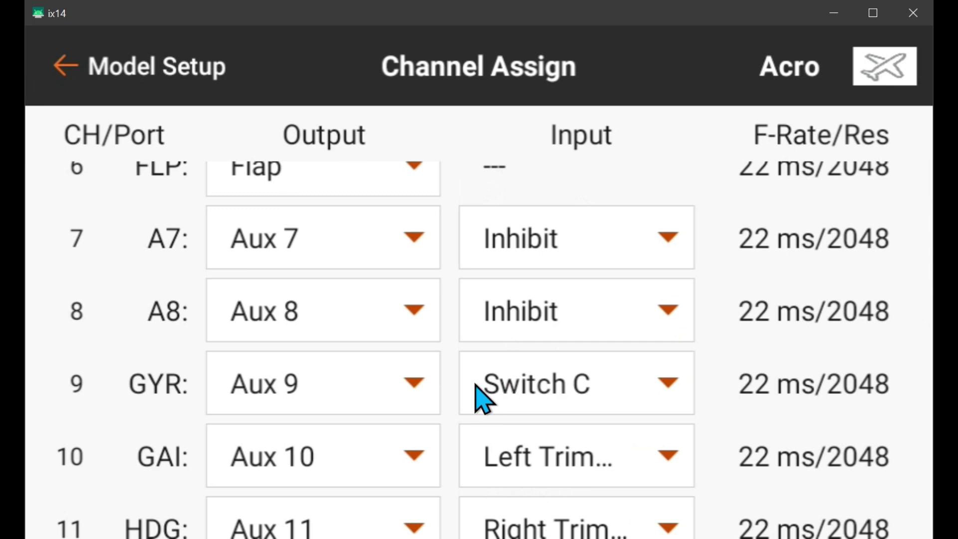
pyautogui.click(61, 67)
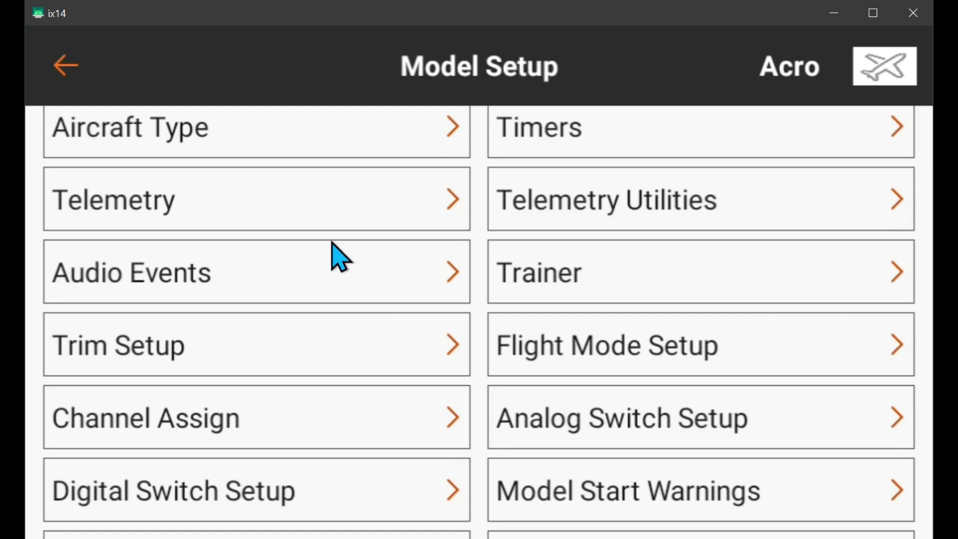
# Examine the Dual Rates logical switch, including its two source switches and the output grid
pyautogui.scroll(-4, 331, 246)
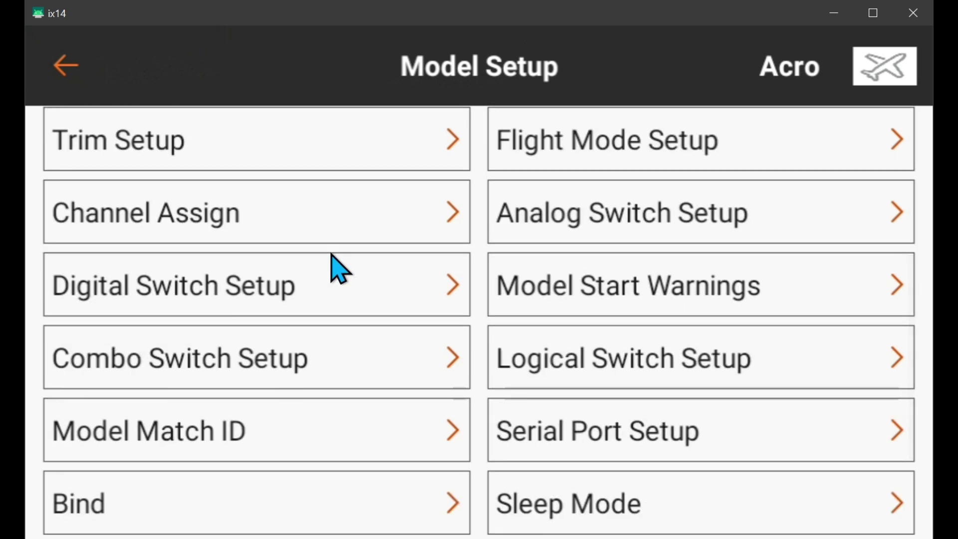
pyautogui.click(591, 362)
pyautogui.click(158, 166)
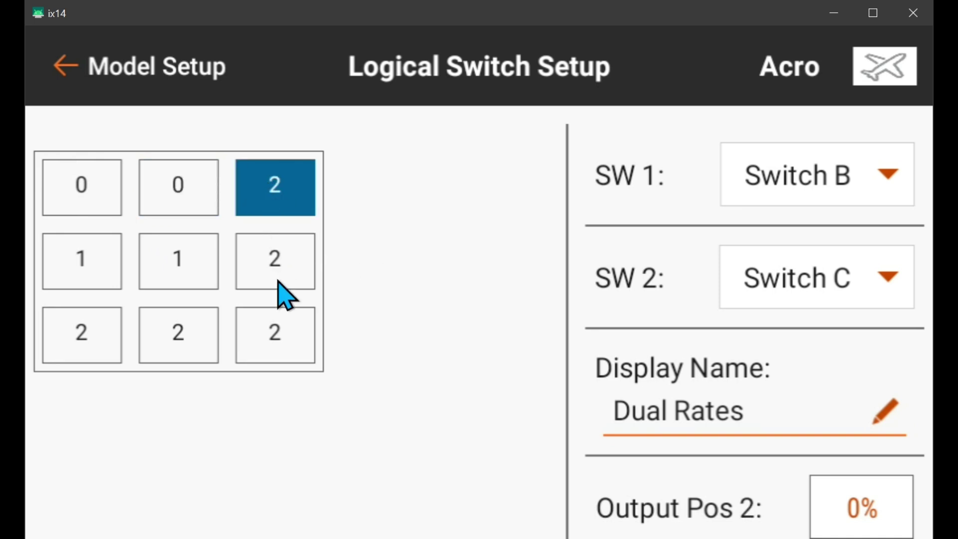
pyautogui.click(276, 341)
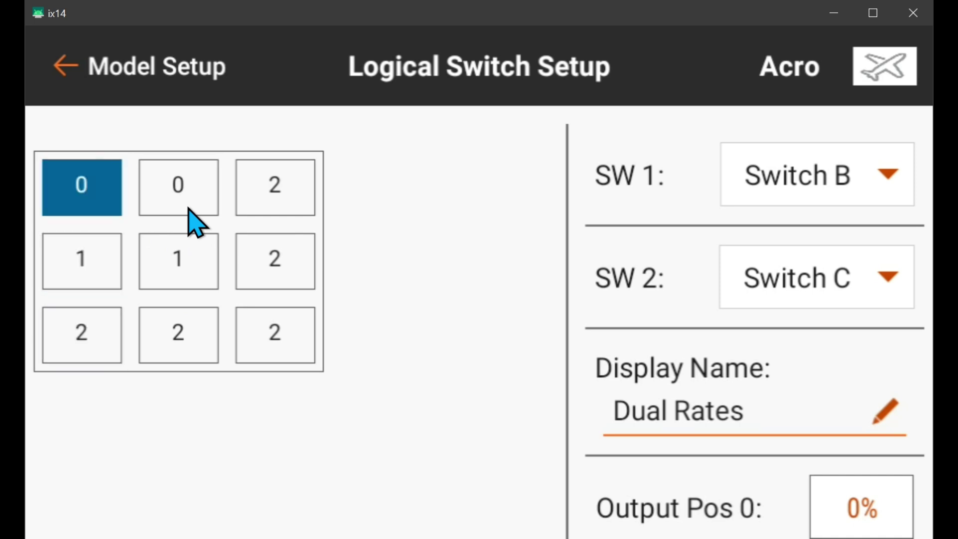
pyautogui.click(61, 70)
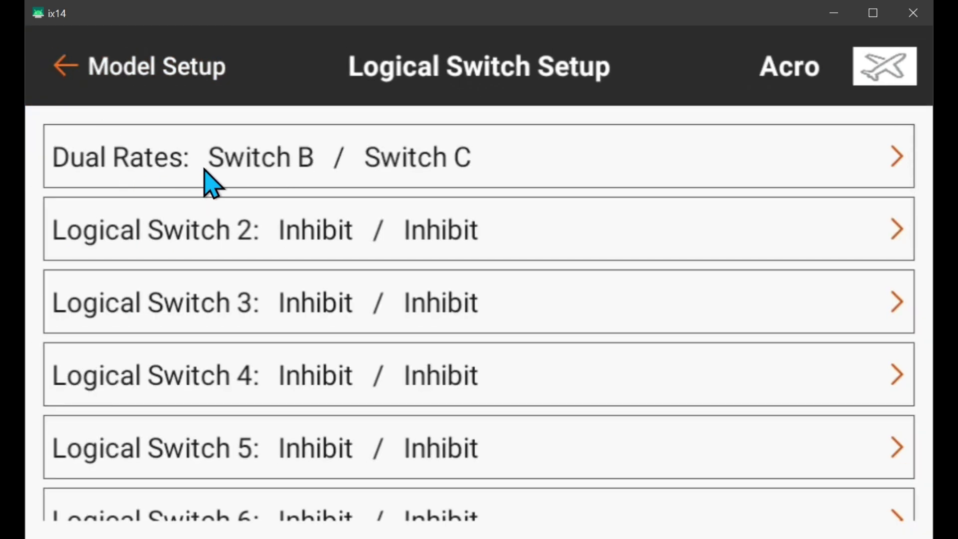
pyautogui.click(67, 66)
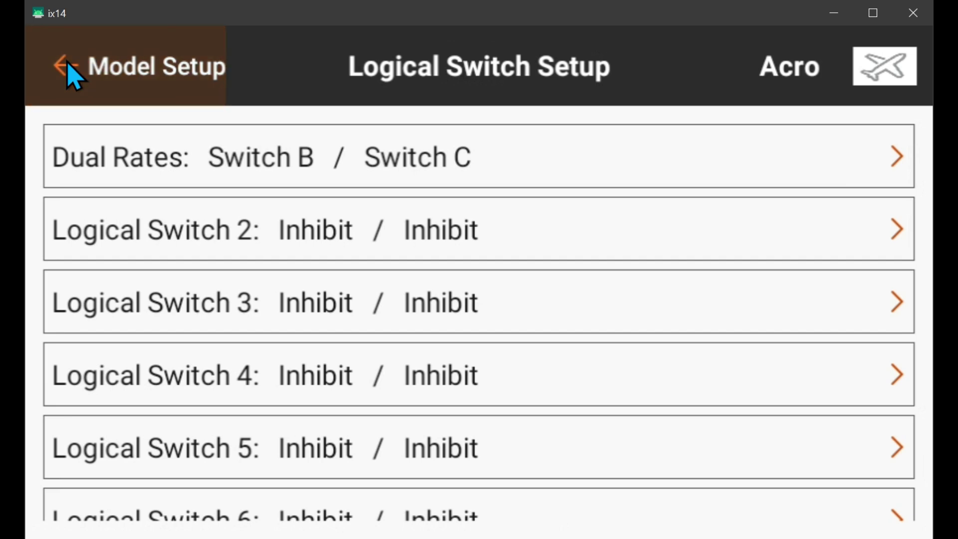
pyautogui.click(67, 66)
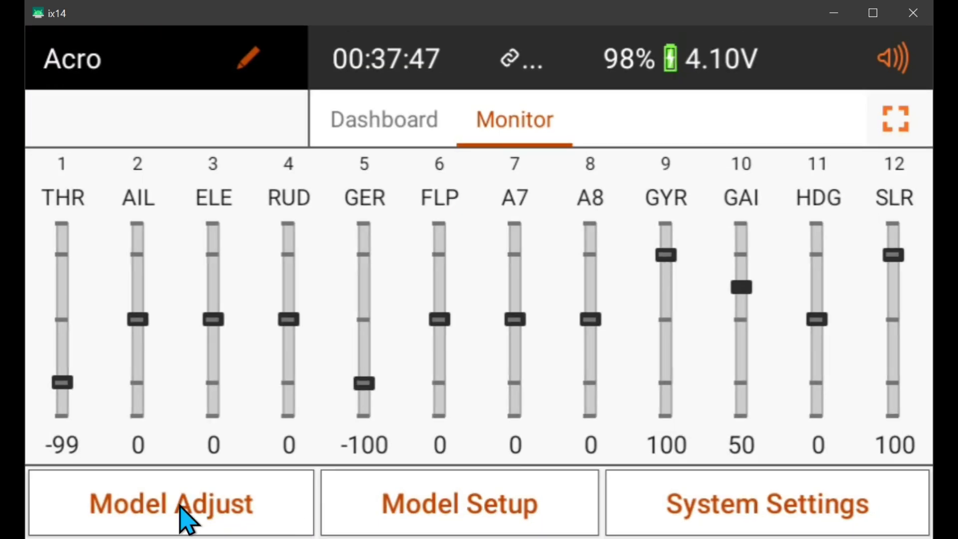
# Select the Dual Rates logical switch as the control switch for the aileron dual rates and expo
pyautogui.click(179, 506)
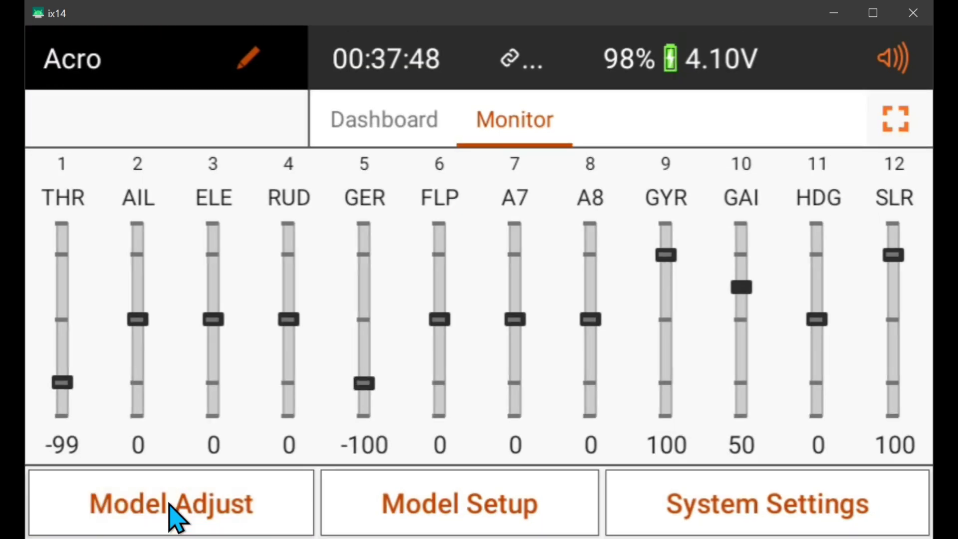
pyautogui.click(559, 159)
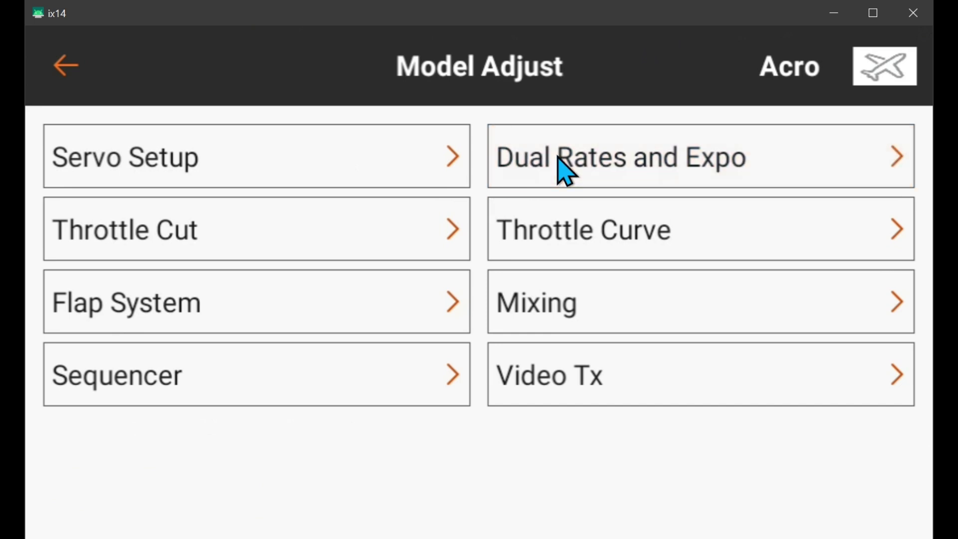
pyautogui.scroll(-2, 733, 324)
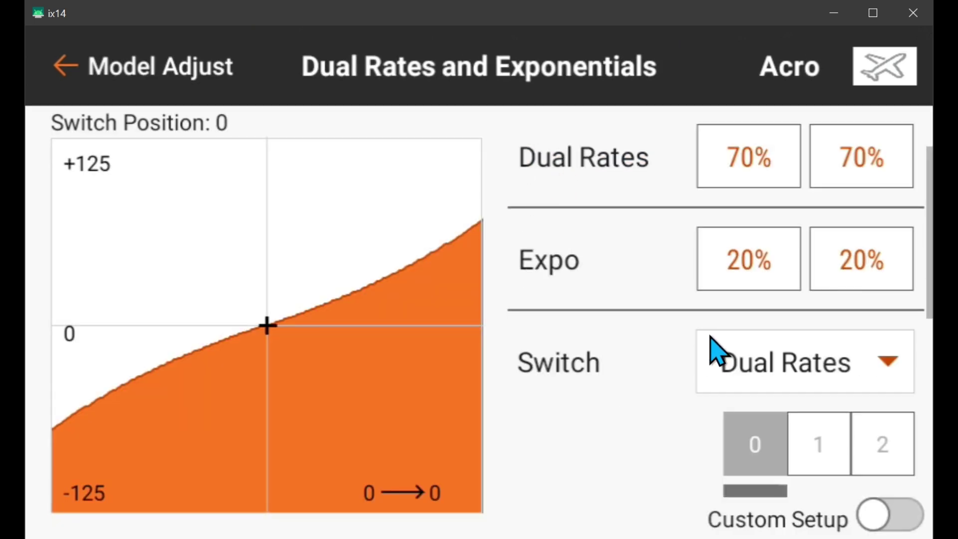
pyautogui.click(788, 385)
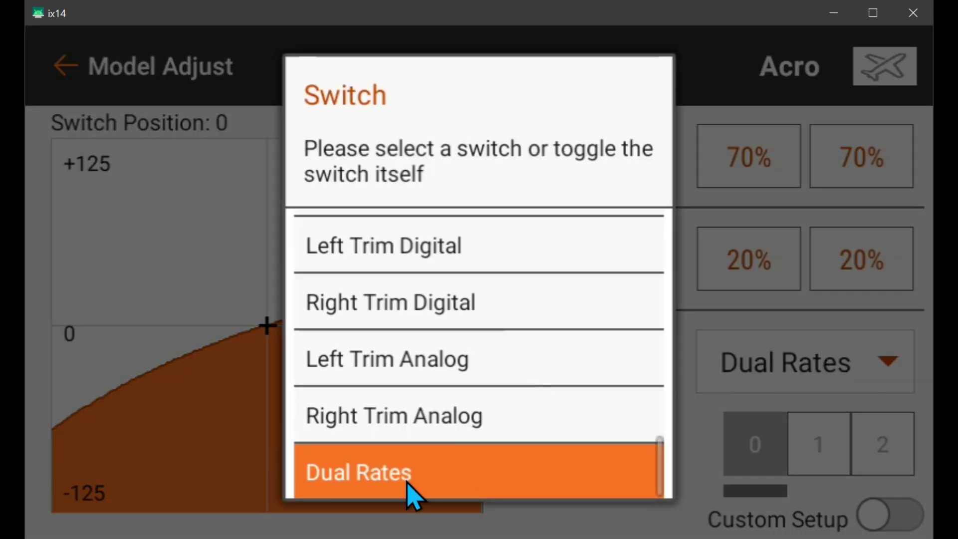
pyautogui.click(377, 476)
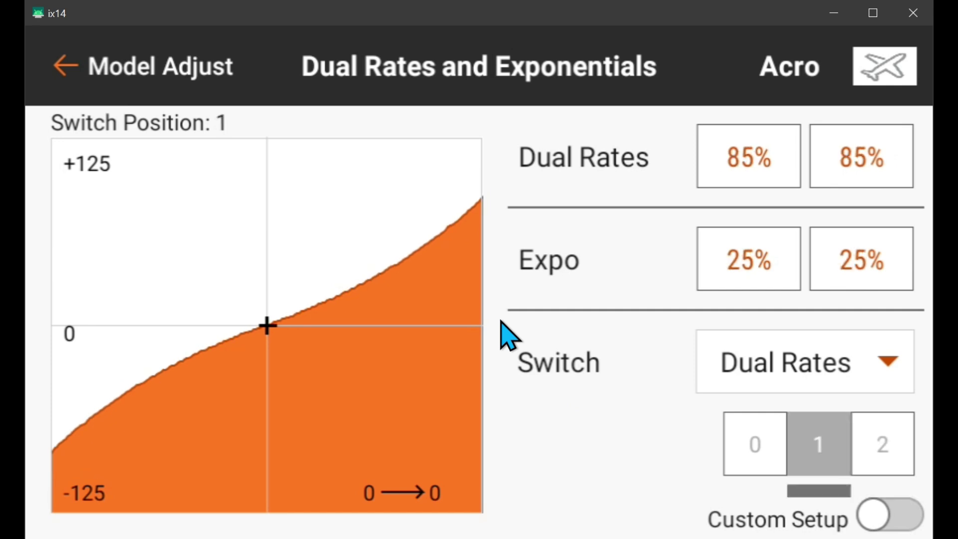
# Assign the Dual Rates logical switch to the elevator channel's dual rates and expo
pyautogui.scroll(2, 536, 339)
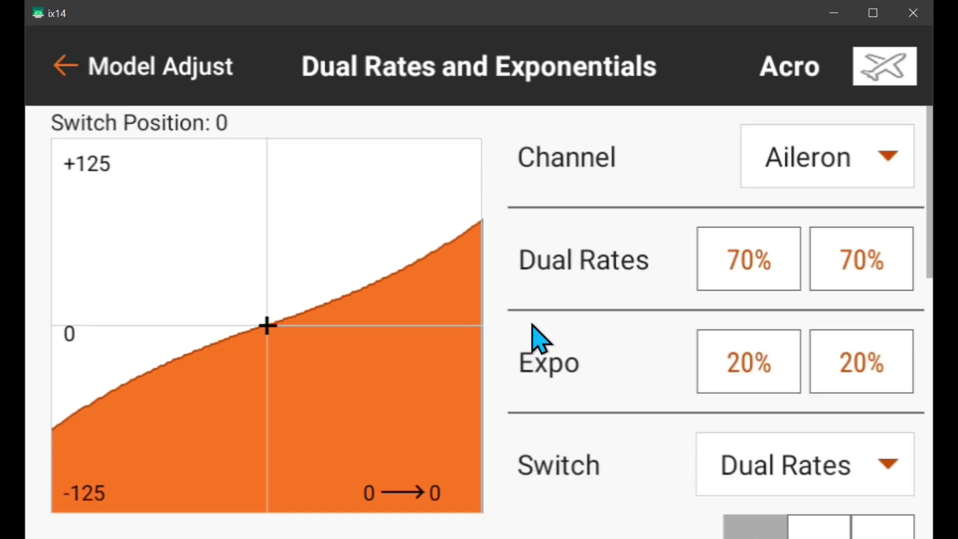
pyautogui.click(779, 162)
pyautogui.click(471, 234)
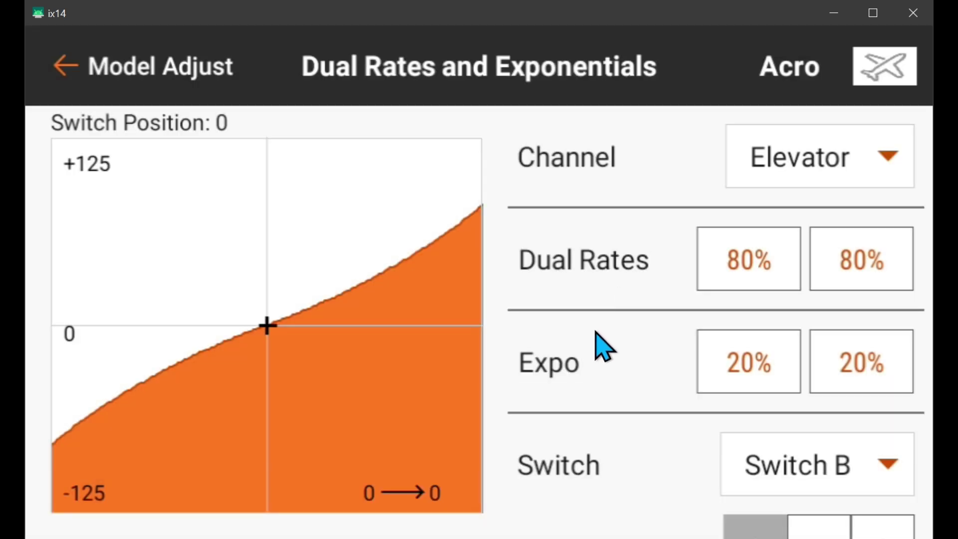
pyautogui.click(804, 475)
pyautogui.scroll(-5, 379, 413)
pyautogui.click(372, 479)
pyautogui.scroll(-5, 658, 384)
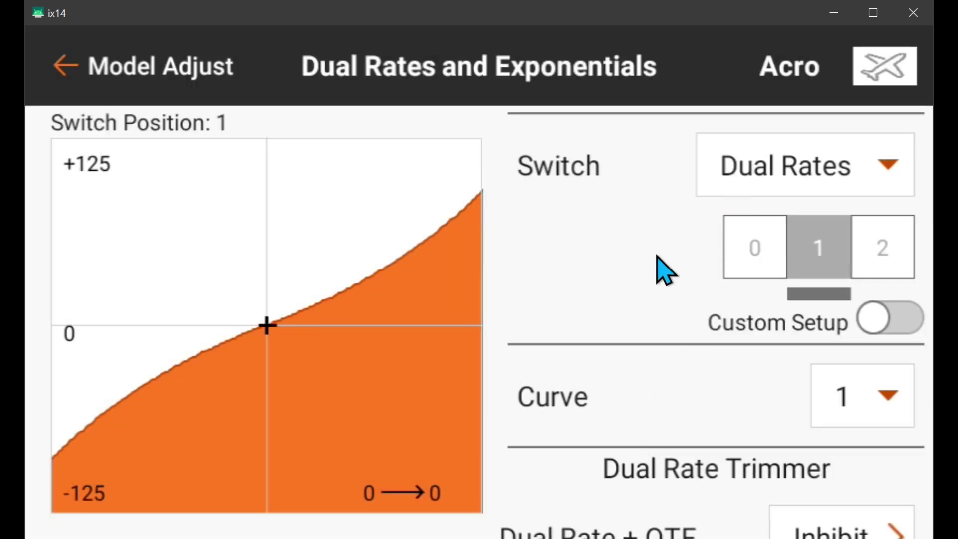
# Assign the Dual Rates logical switch to the rudder channel's dual rates and expo
pyautogui.scroll(5, 661, 267)
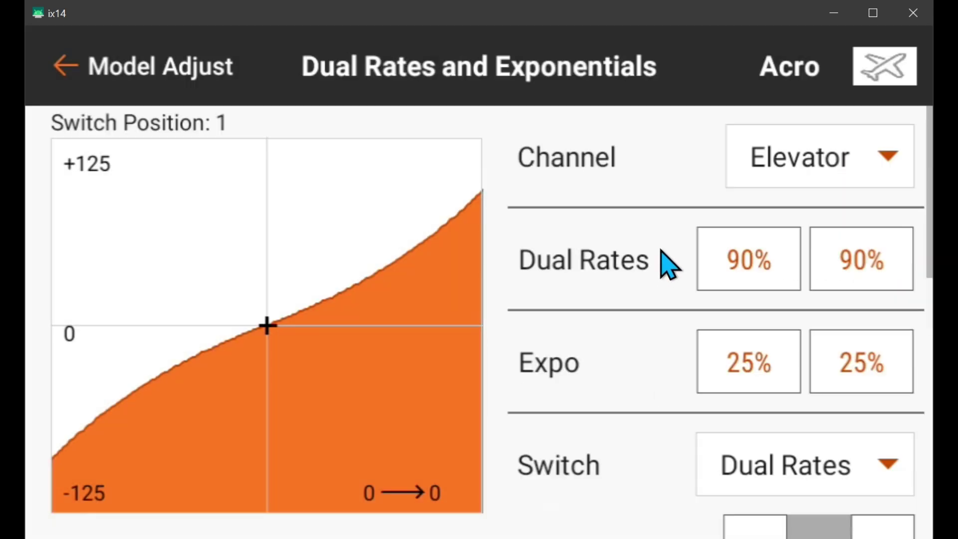
pyautogui.click(797, 175)
pyautogui.click(347, 285)
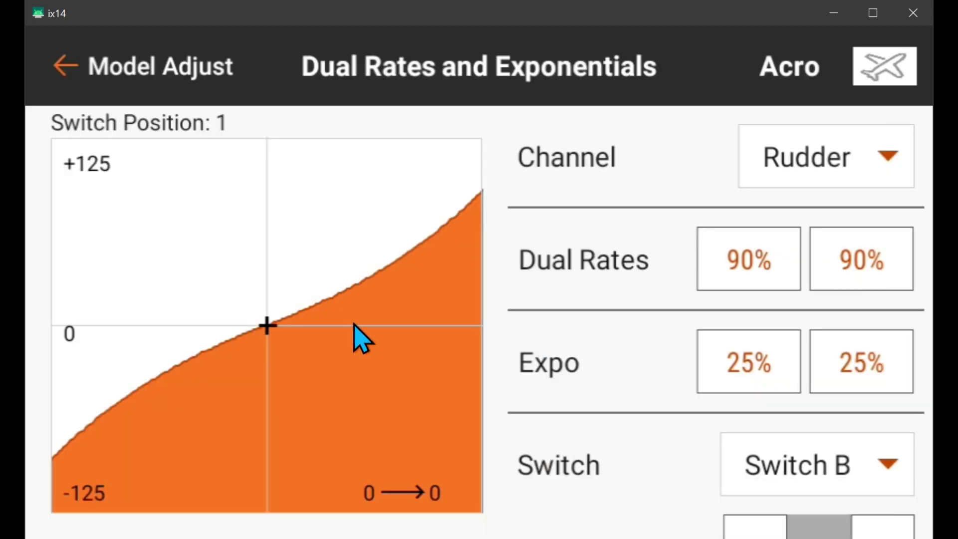
pyautogui.click(758, 474)
pyautogui.scroll(-5, 499, 403)
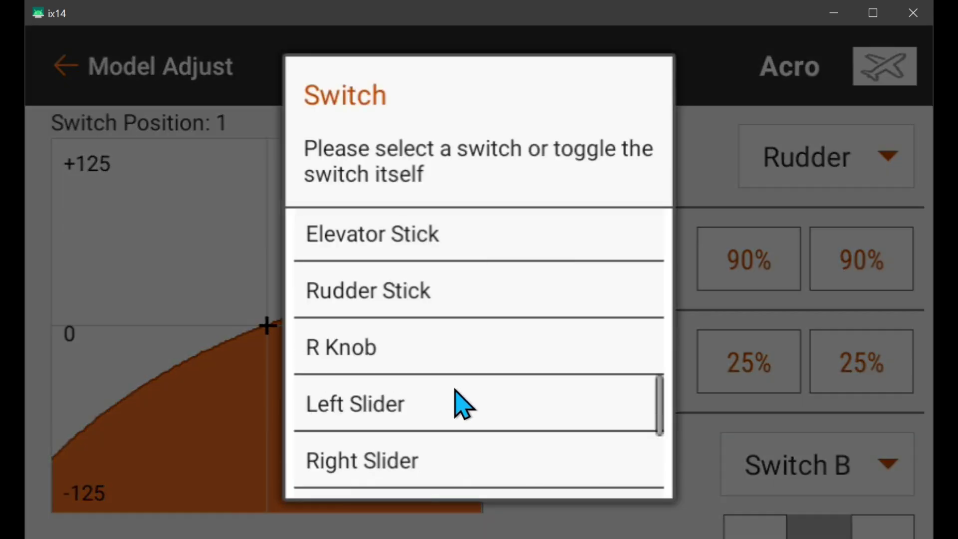
pyautogui.scroll(-5, 449, 424)
pyautogui.click(359, 470)
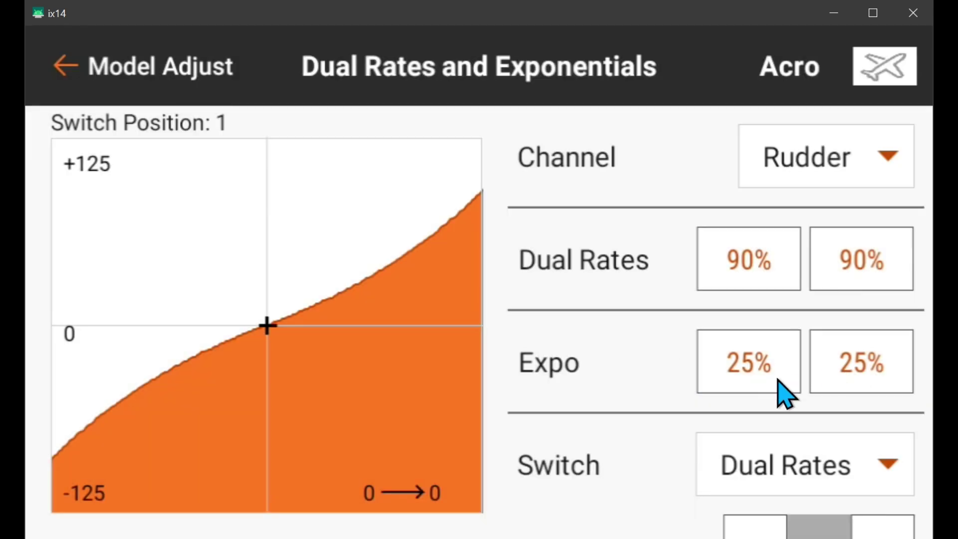
pyautogui.scroll(-5, 695, 381)
# Review the elevator and aileron dual rate, expo and curve settings, comparing the aileron values across the logical switch positions
pyautogui.scroll(5, 699, 364)
pyautogui.click(795, 153)
pyautogui.click(466, 229)
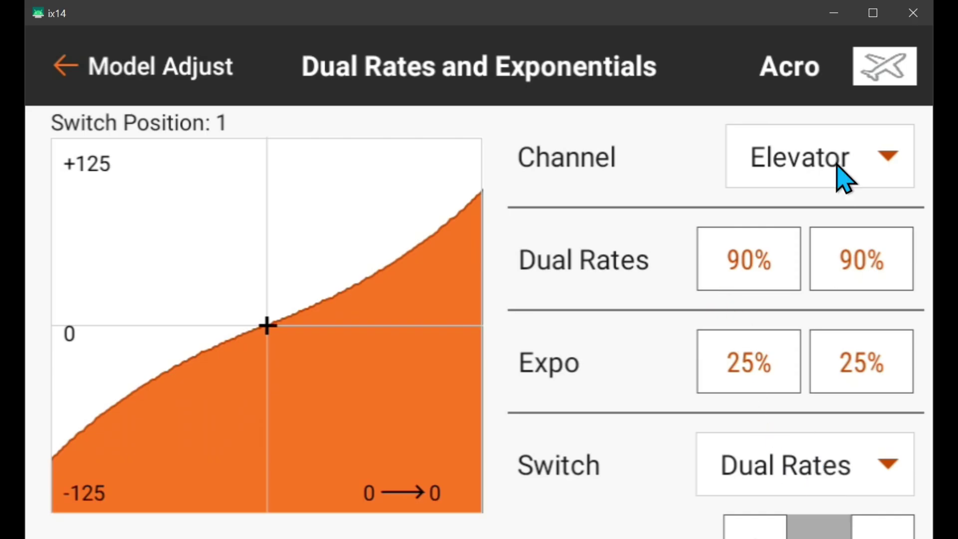
pyautogui.click(765, 156)
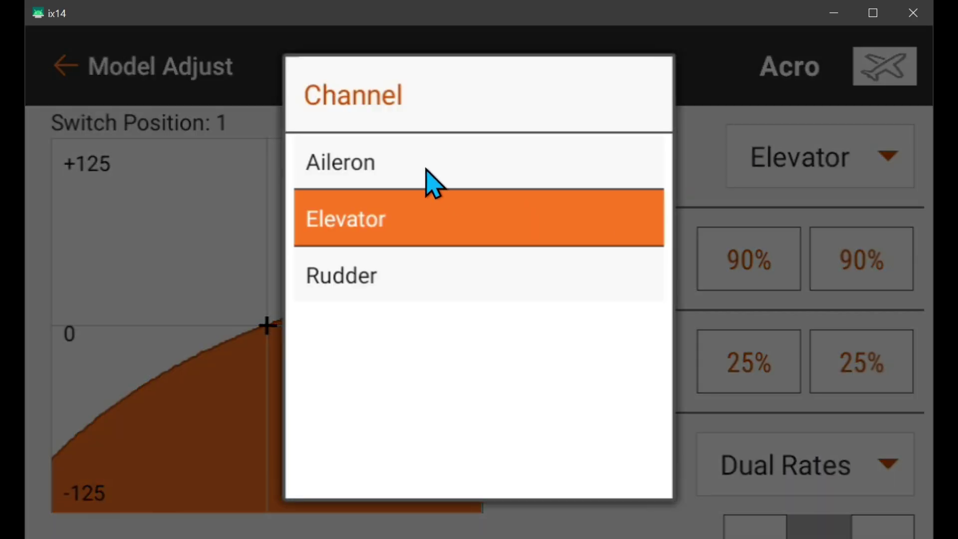
pyautogui.click(331, 167)
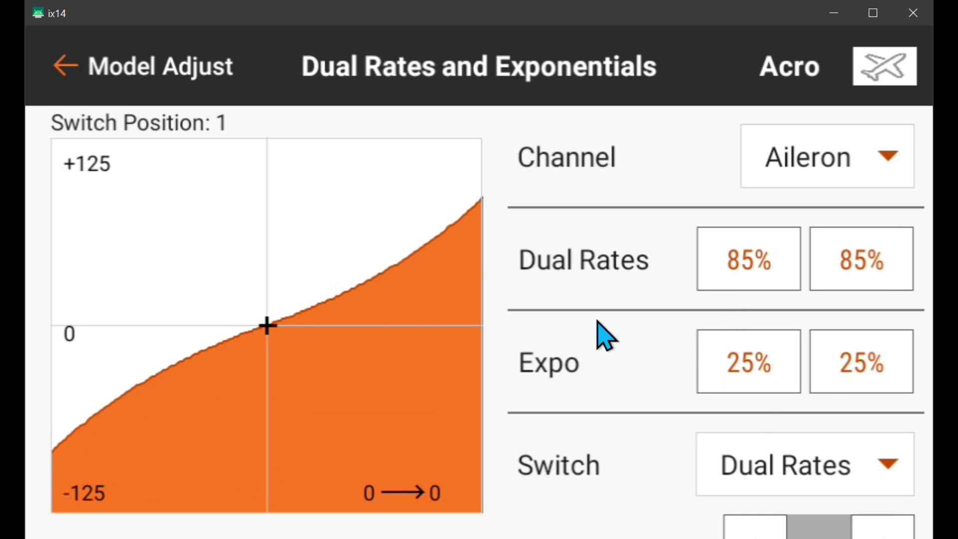
pyautogui.scroll(-2, 679, 374)
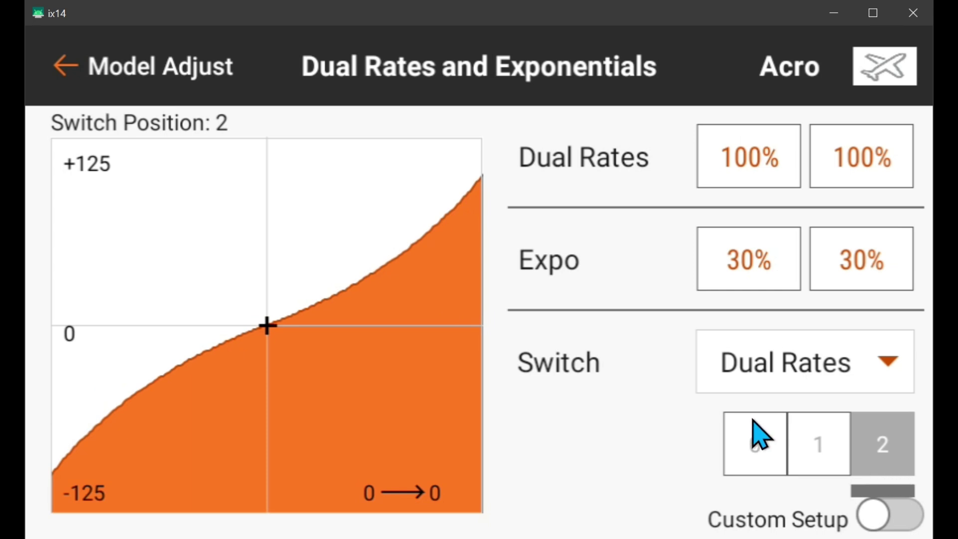
pyautogui.scroll(2, 714, 428)
pyautogui.scroll(-2, 733, 415)
pyautogui.scroll(-2, 734, 416)
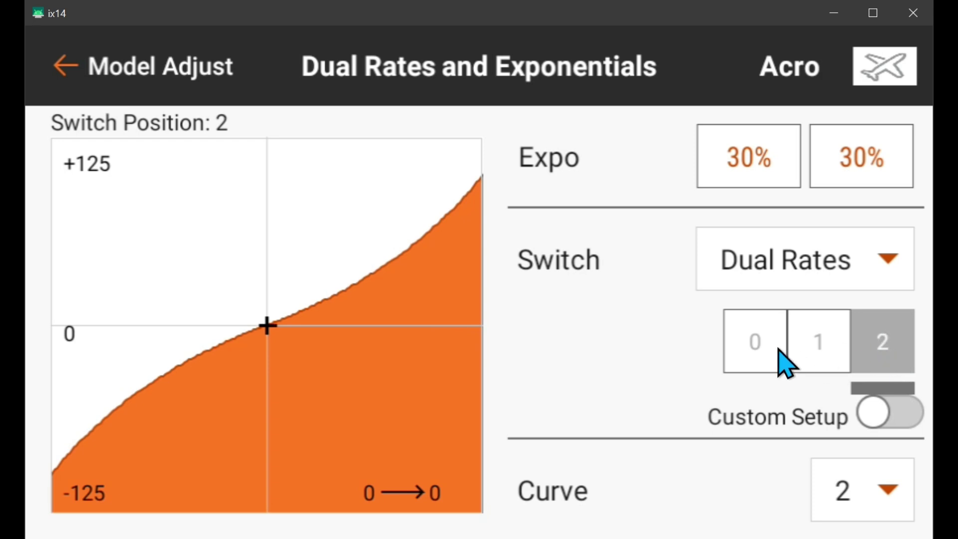
pyautogui.scroll(3, 778, 364)
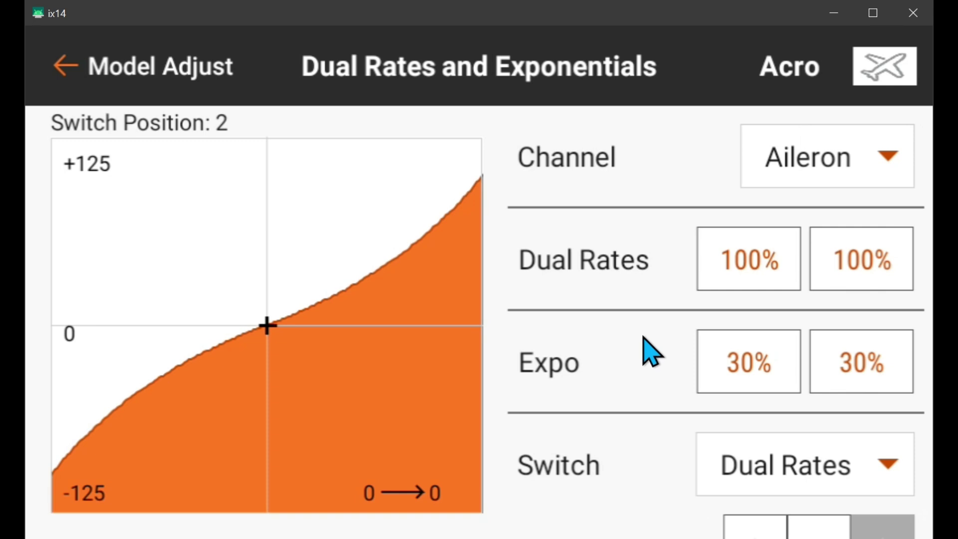
pyautogui.scroll(-3, 651, 352)
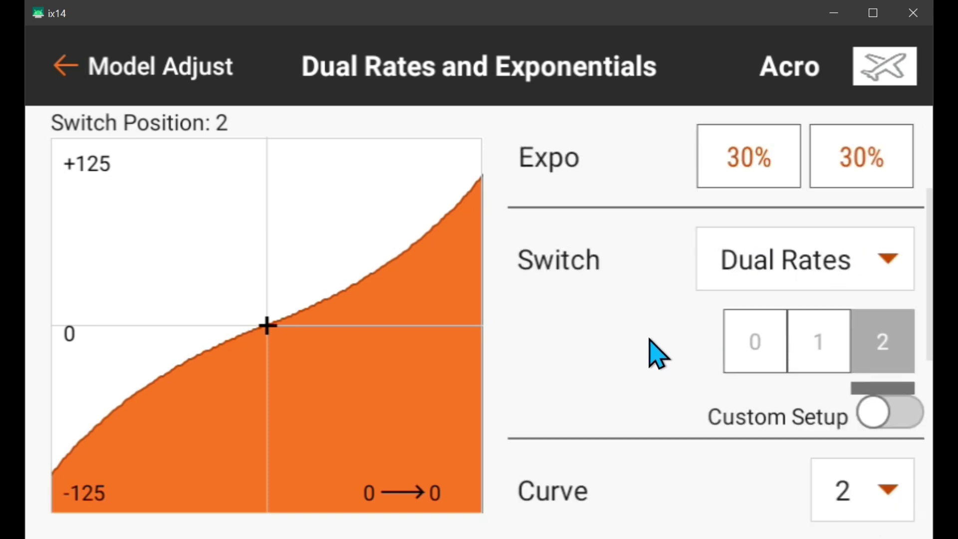
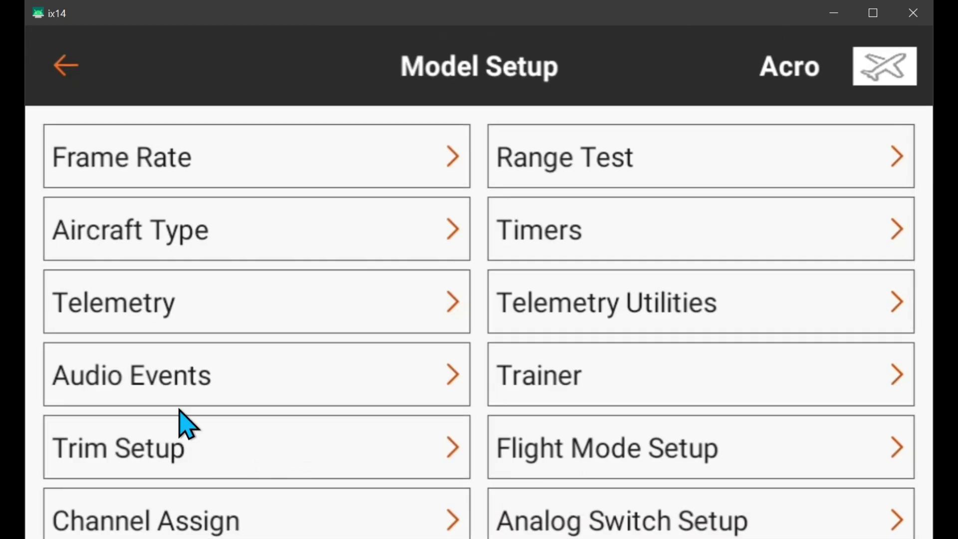
# Review the voice messages assigned to each position in the Switch B and Switch C change reports
pyautogui.click(160, 384)
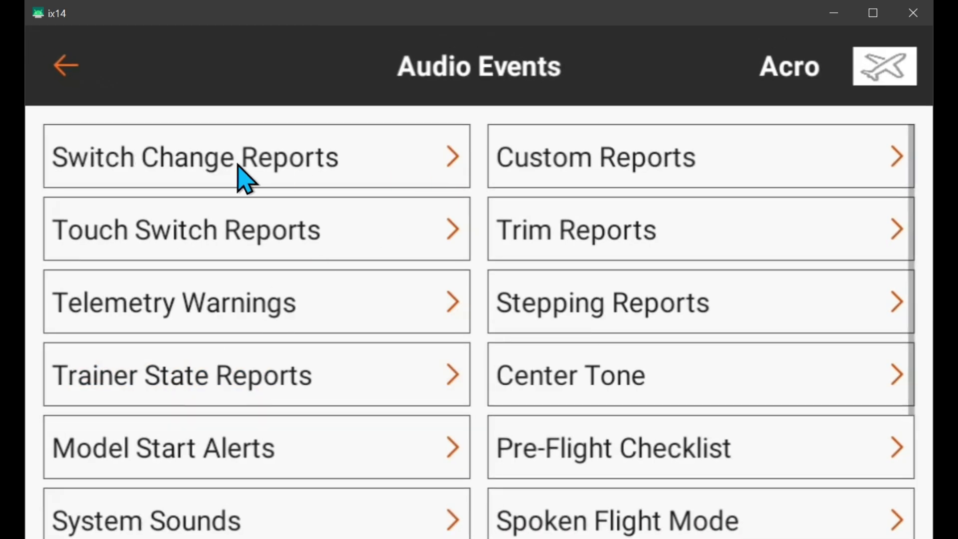
pyautogui.click(203, 160)
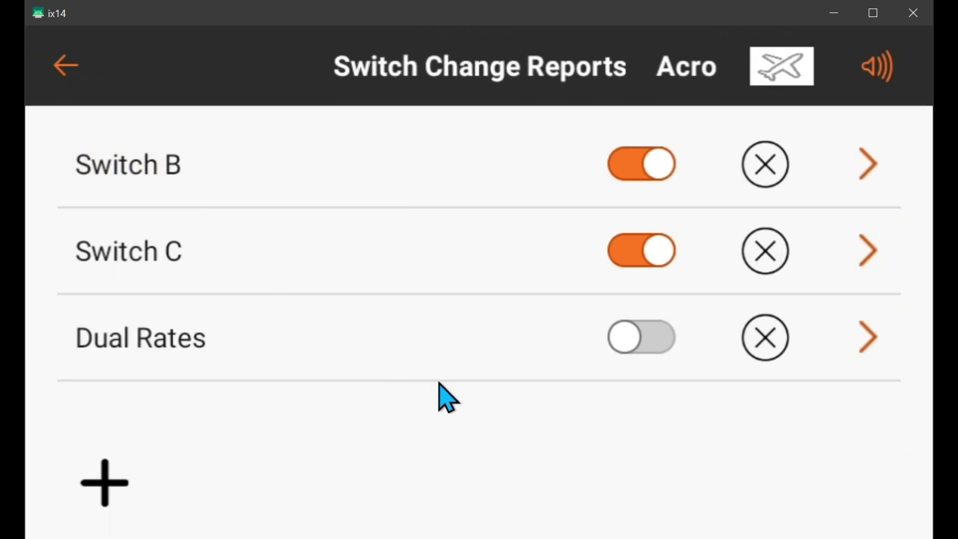
pyautogui.click(877, 177)
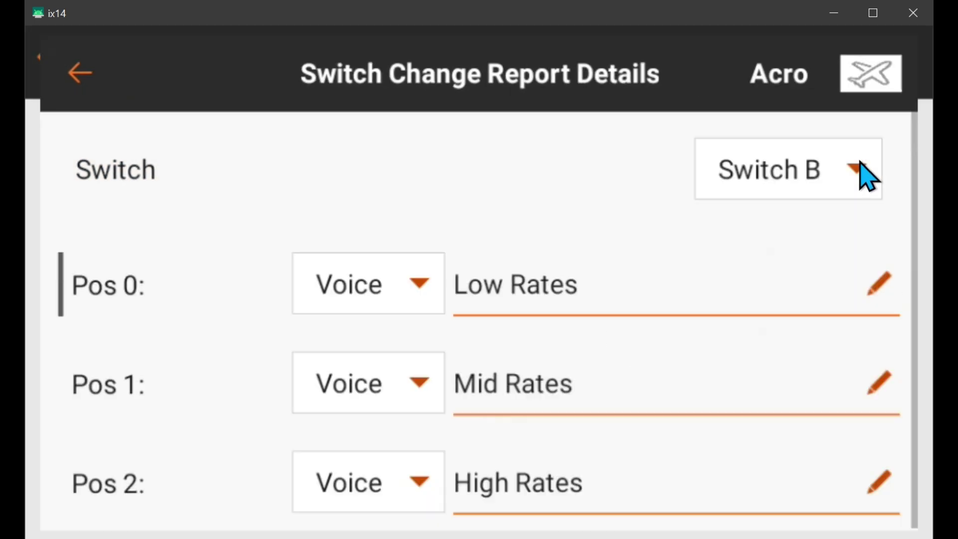
pyautogui.click(65, 74)
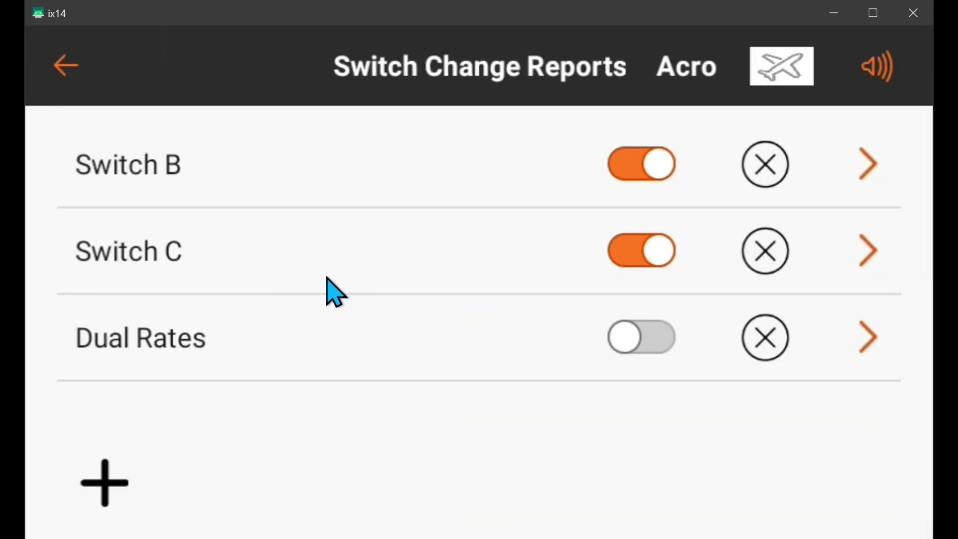
pyautogui.click(876, 262)
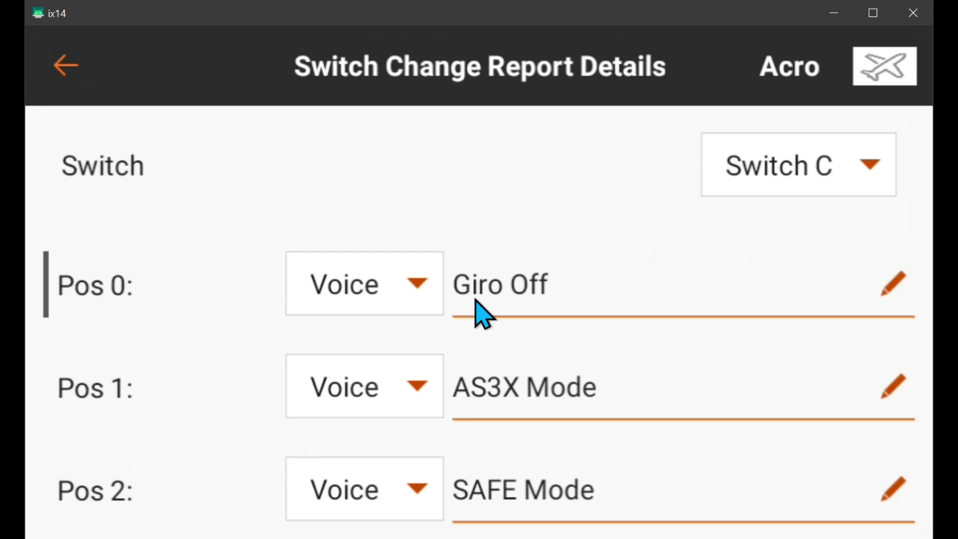
pyautogui.click(65, 65)
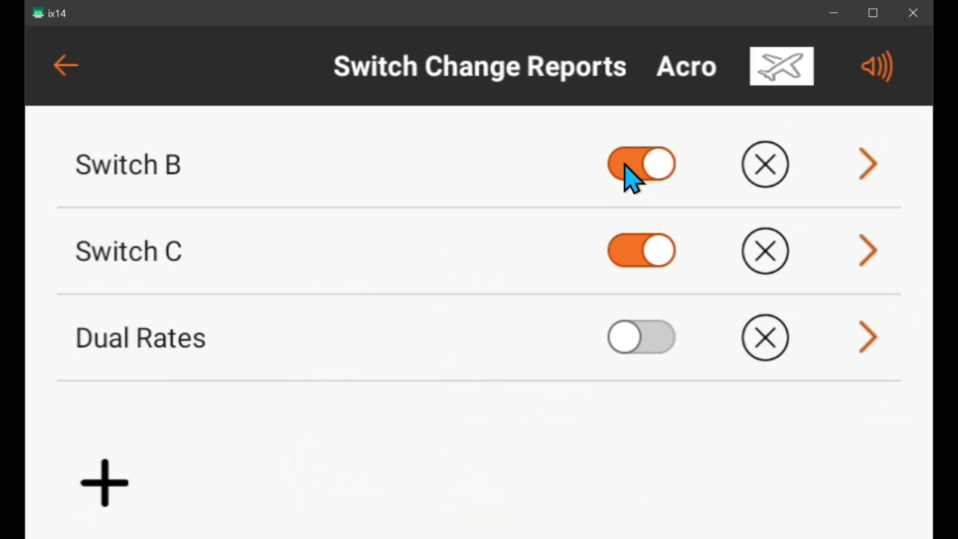
# Disable the Switch B change report, enable the Dual Rates report instead, and check the Dual Rates voice messages for each position
pyautogui.click(630, 179)
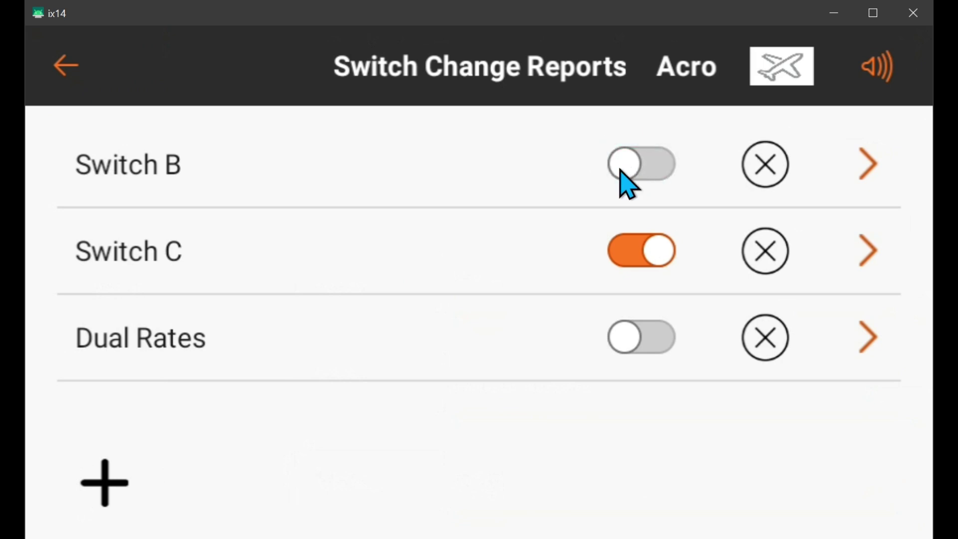
pyautogui.click(667, 355)
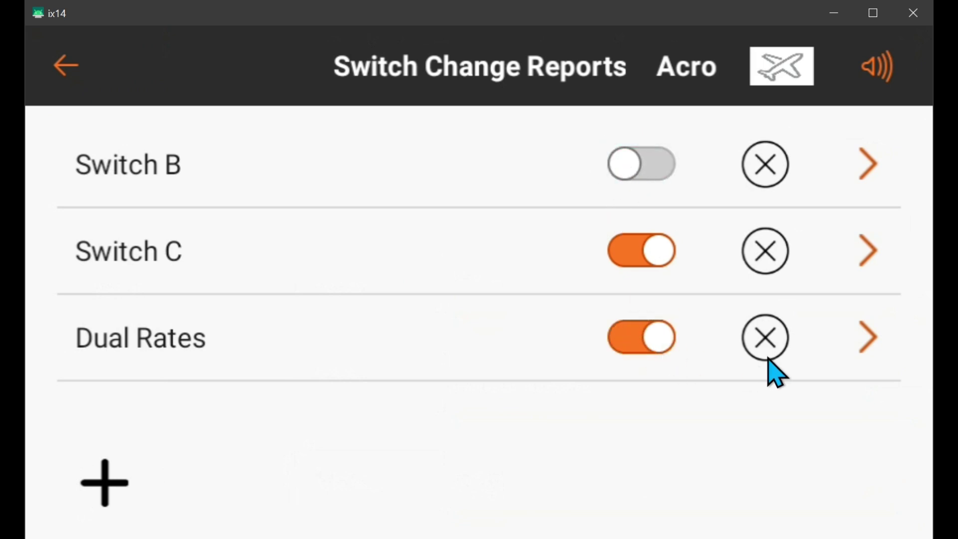
pyautogui.click(869, 338)
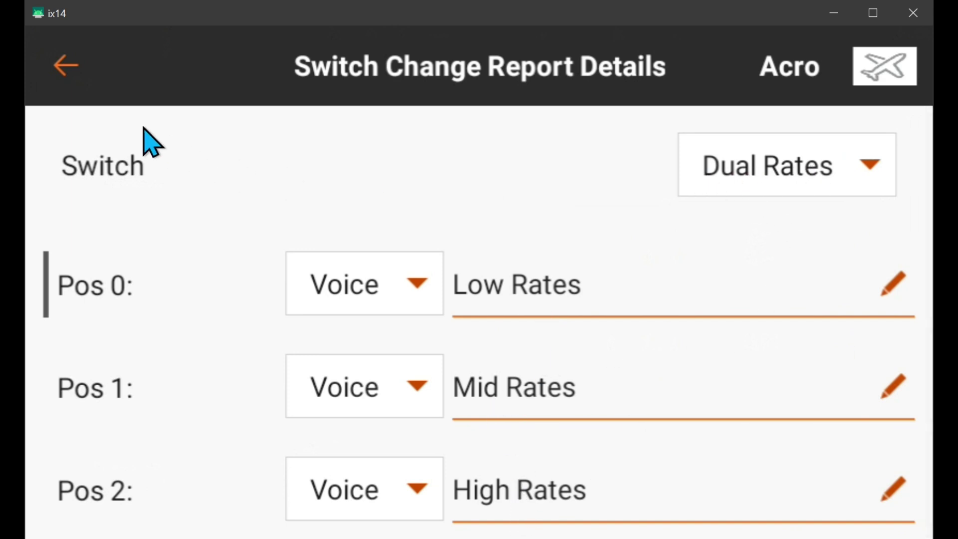
pyautogui.click(70, 81)
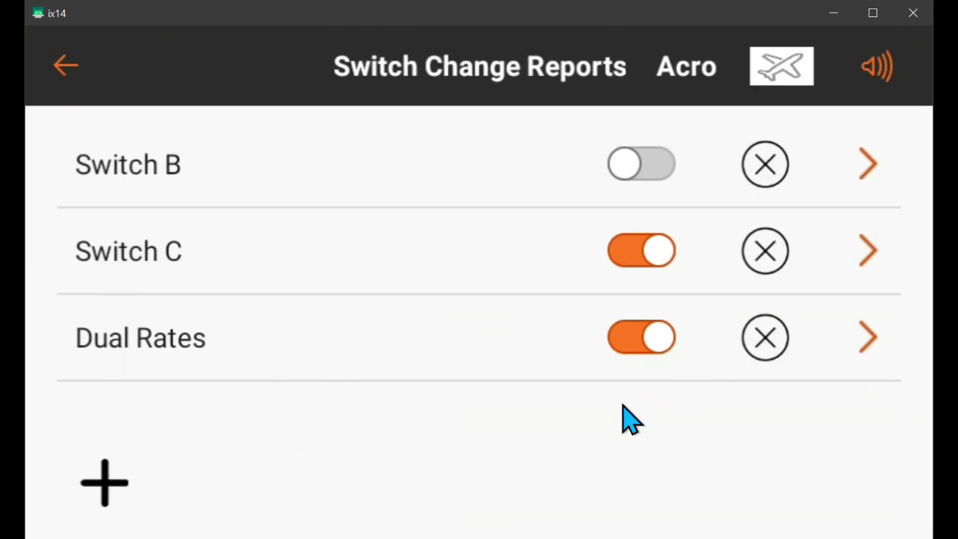
pyautogui.click(868, 338)
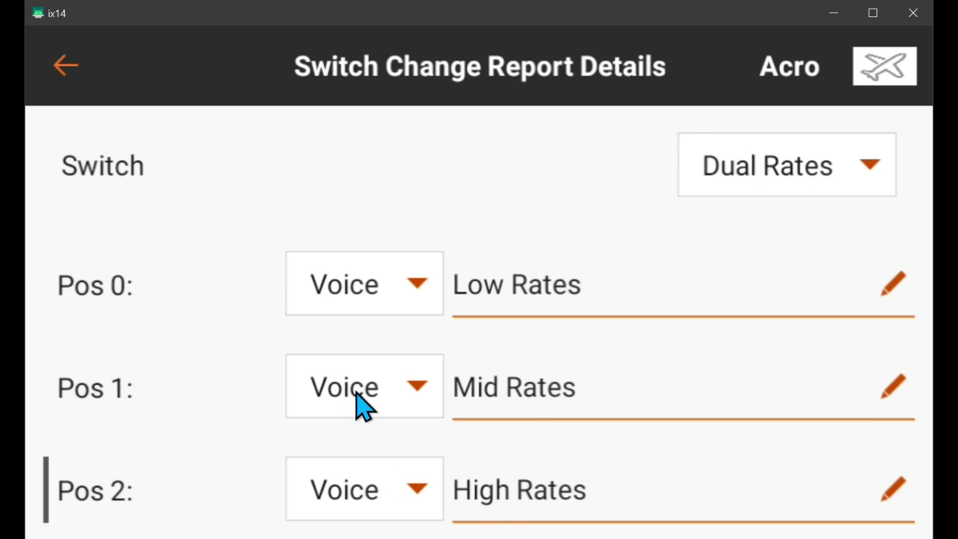
pyautogui.click(70, 76)
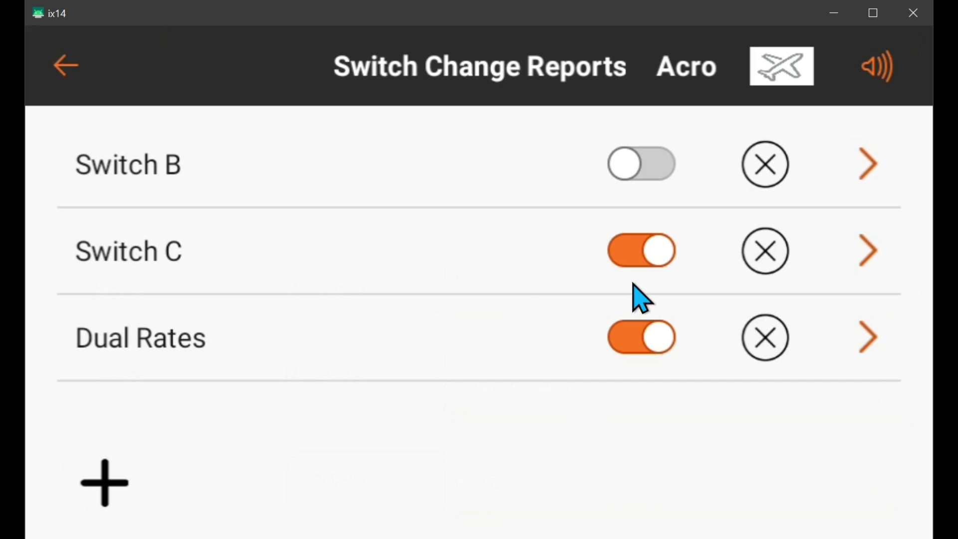
# Re-enable the Switch B change report and disable the Dual Rates report
pyautogui.click(660, 165)
pyautogui.click(620, 345)
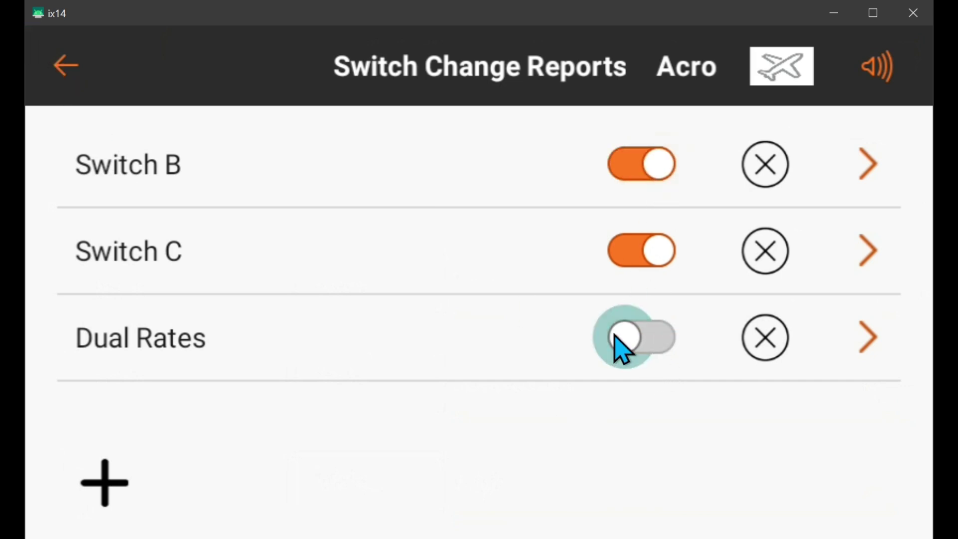
# Set SW 1 of the Dual Rates logical switch to Switch G in the logical switch setup
pyautogui.click(67, 66)
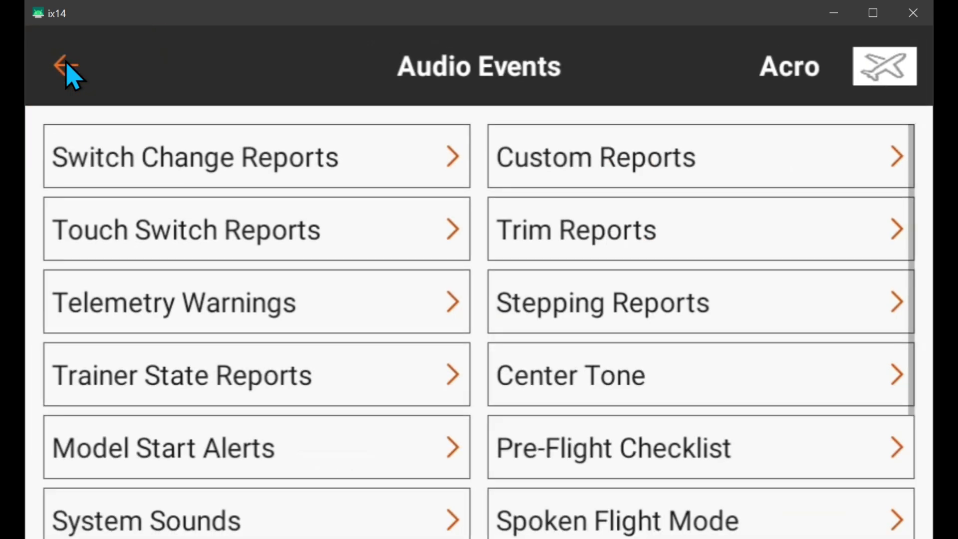
pyautogui.click(69, 67)
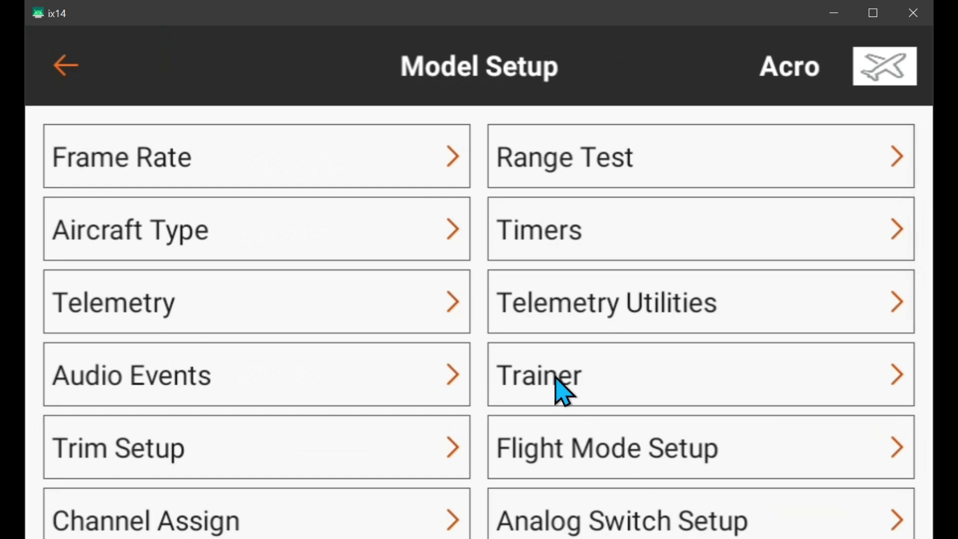
pyautogui.scroll(-3, 547, 384)
pyautogui.scroll(-1, 544, 405)
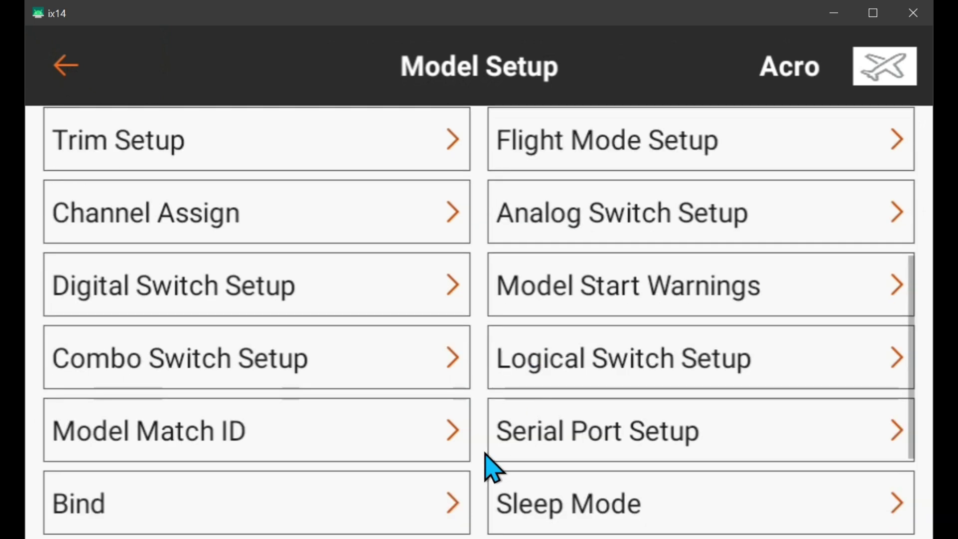
pyautogui.click(569, 369)
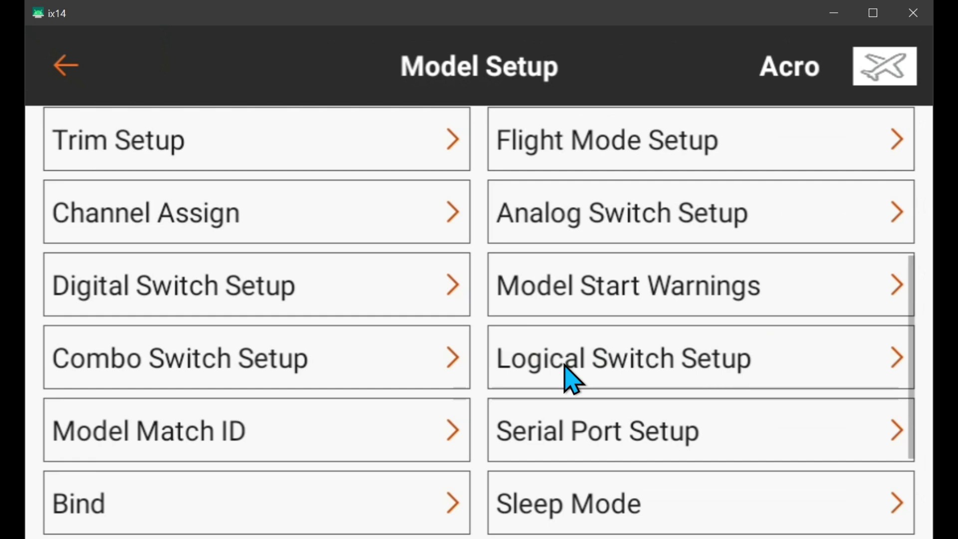
pyautogui.click(294, 152)
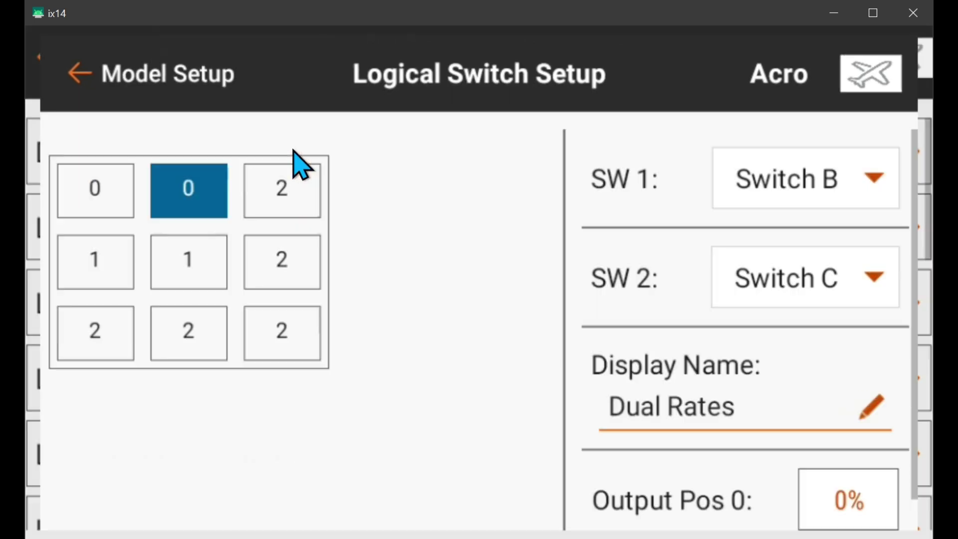
pyautogui.click(824, 186)
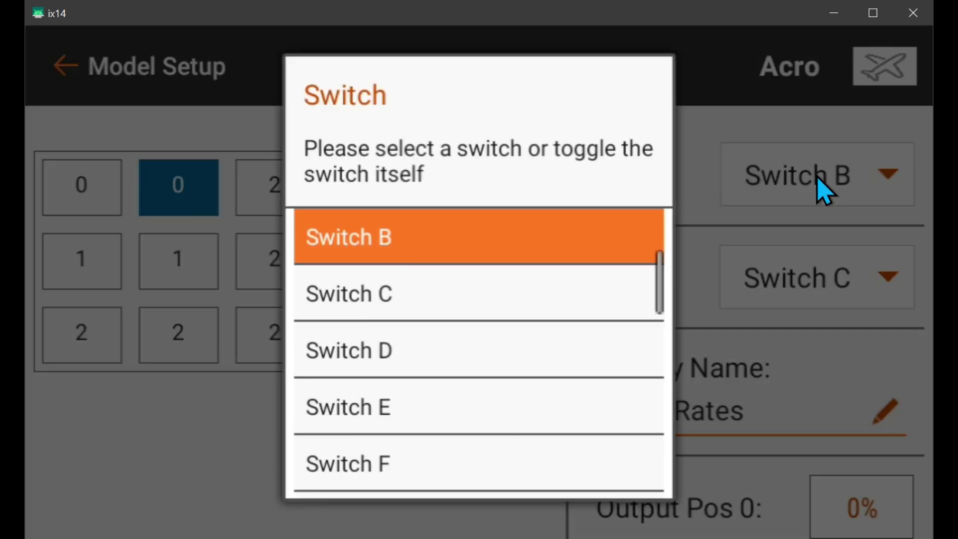
pyautogui.scroll(-2, 429, 389)
pyautogui.click(347, 422)
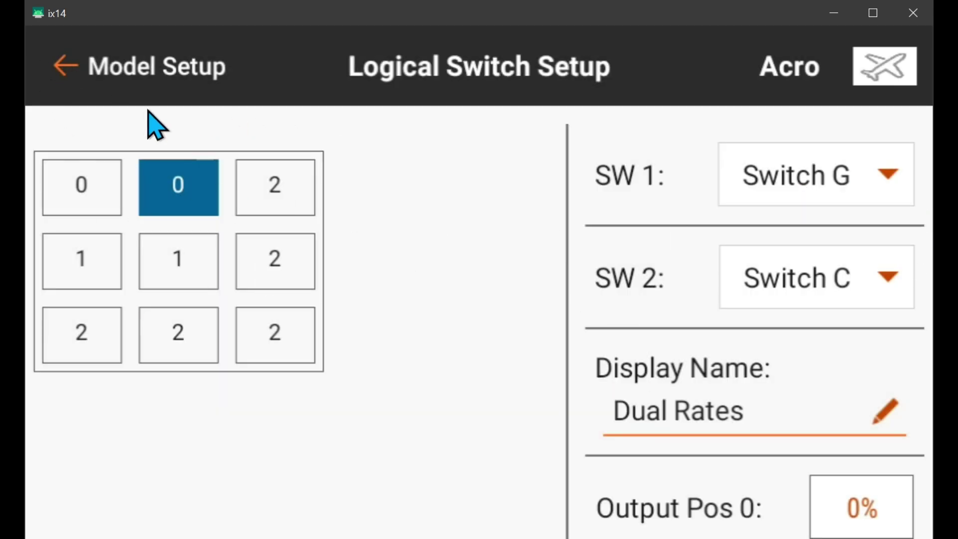
pyautogui.click(56, 68)
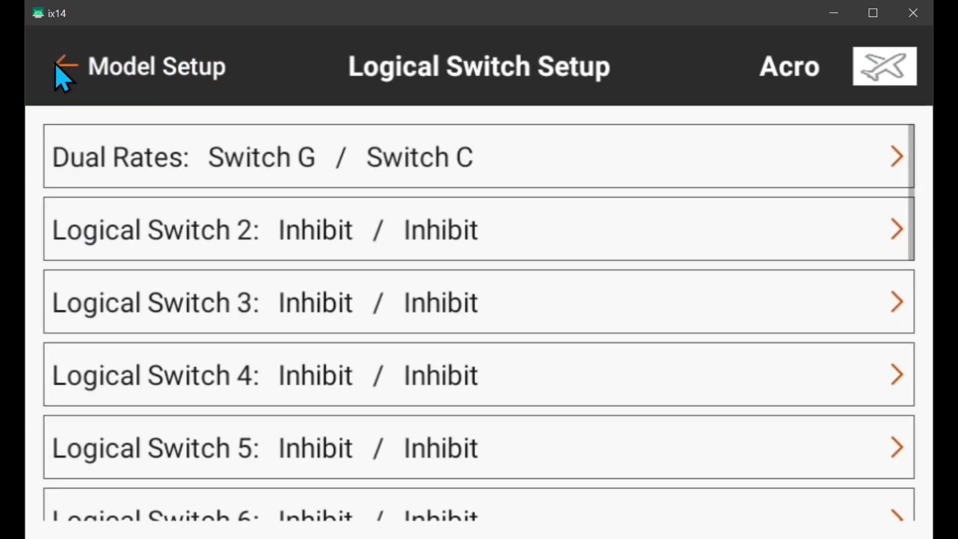
pyautogui.click(56, 67)
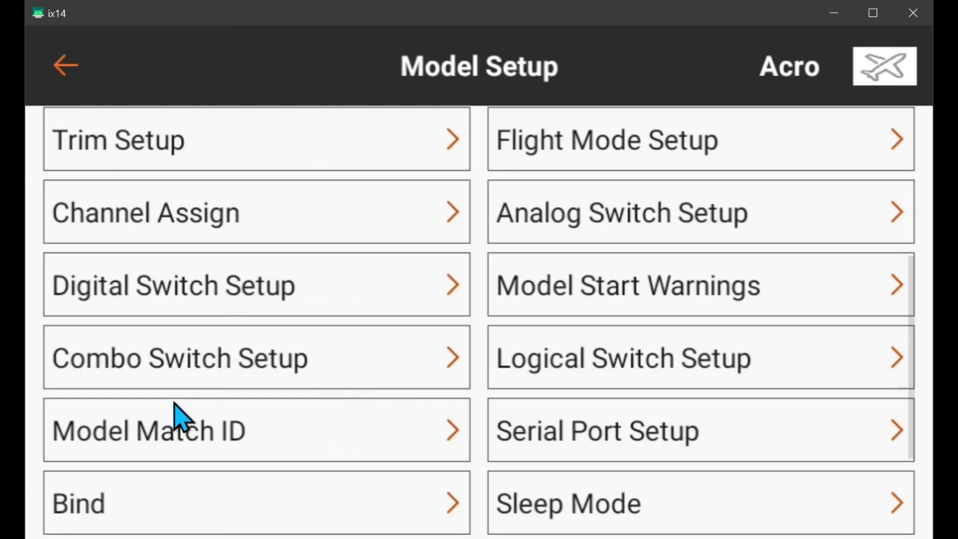
# Reassign the Low, Mid and High Rates switch change report from Switch B to Switch G
pyautogui.scroll(3, 165, 395)
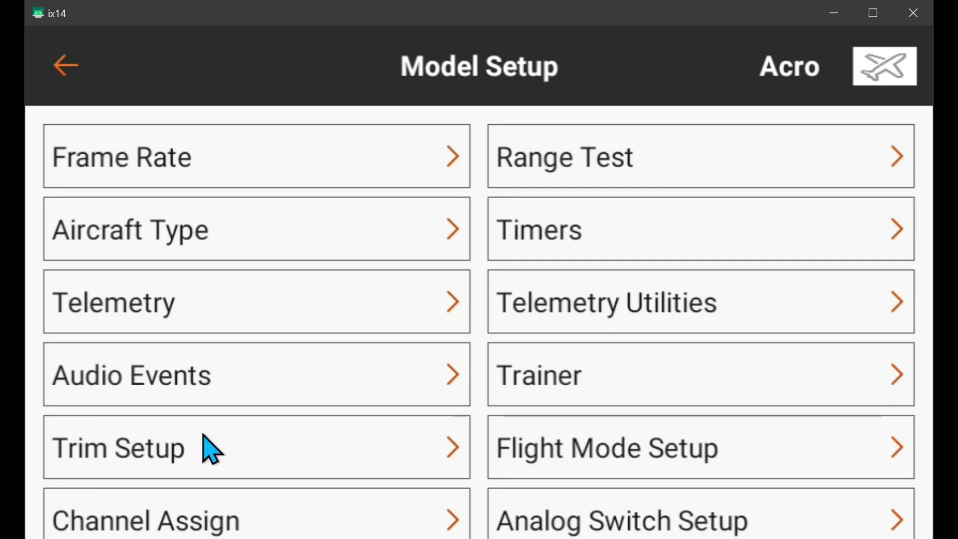
pyautogui.click(107, 385)
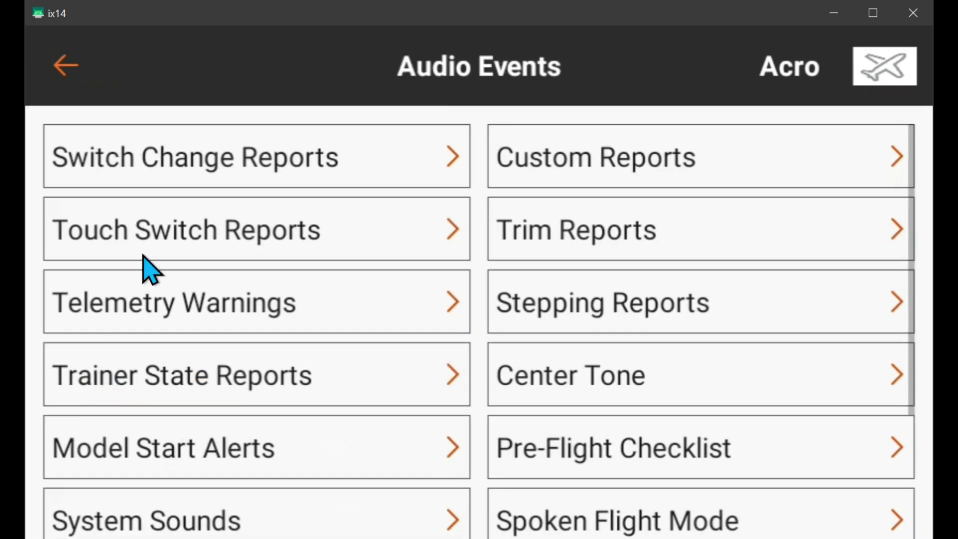
pyautogui.click(180, 157)
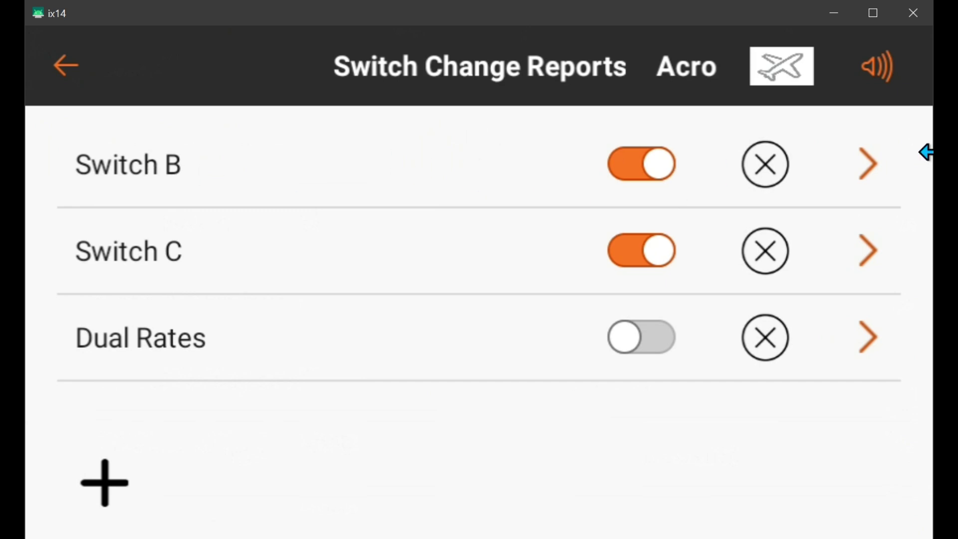
pyautogui.click(873, 172)
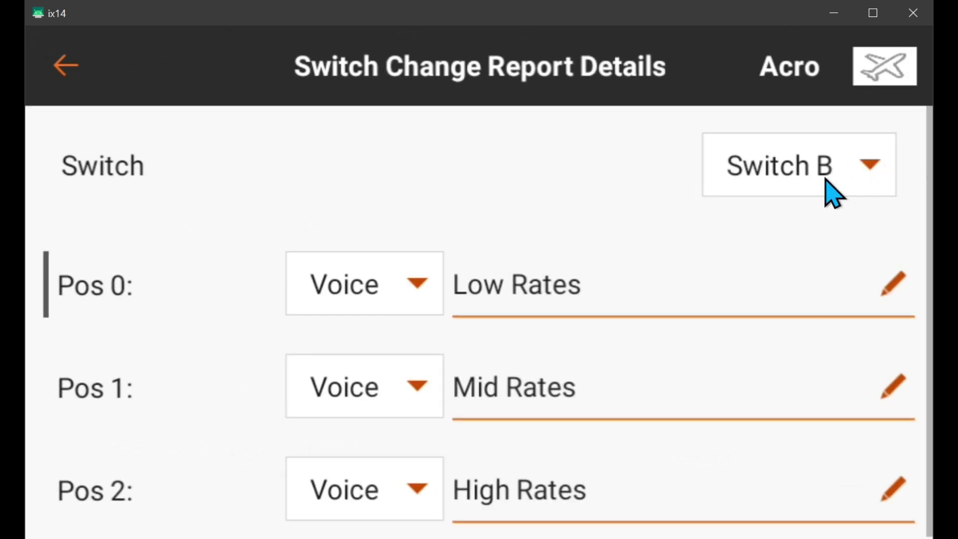
pyautogui.click(817, 172)
pyautogui.scroll(-2, 483, 413)
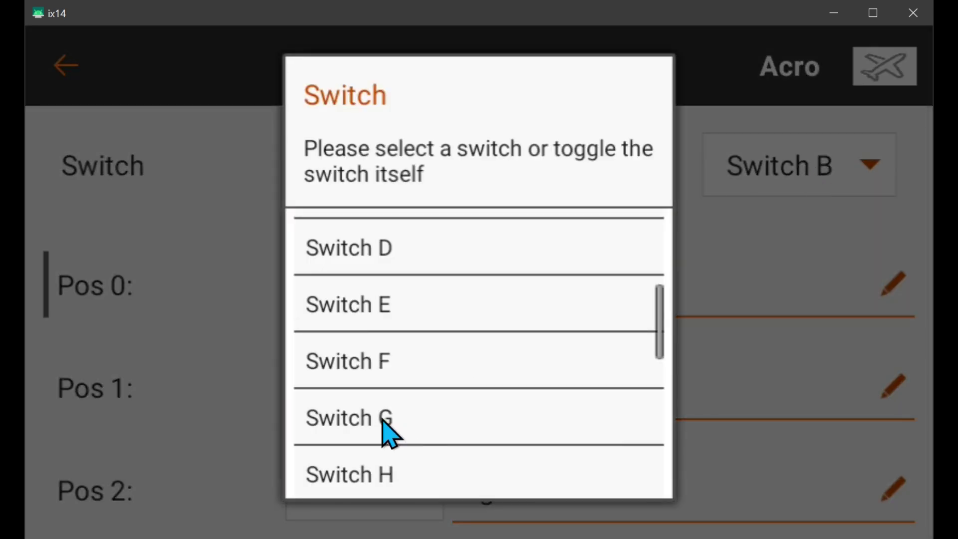
pyautogui.click(382, 416)
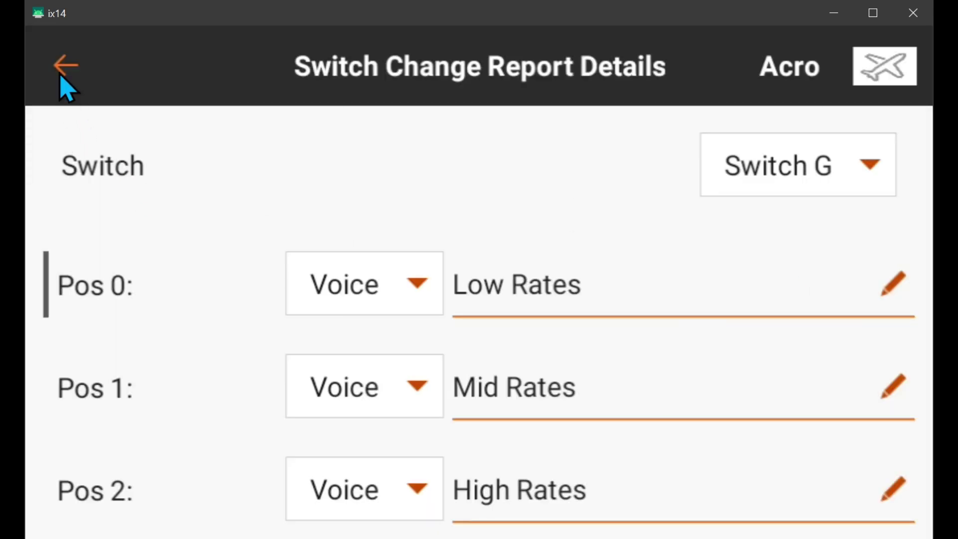
pyautogui.click(59, 70)
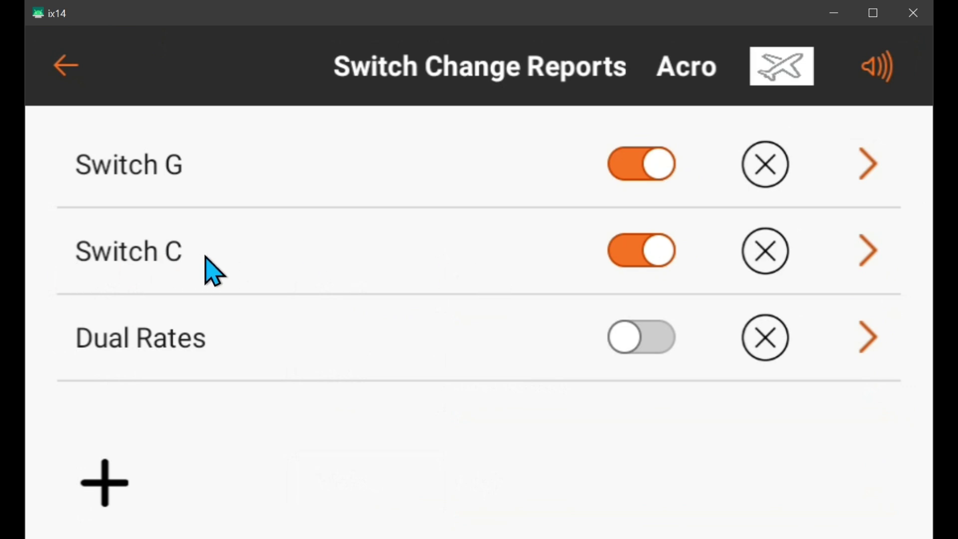
# Check the aileron dual rates and expo settings and their control switch, and return to the main monitor screen
pyautogui.click(65, 75)
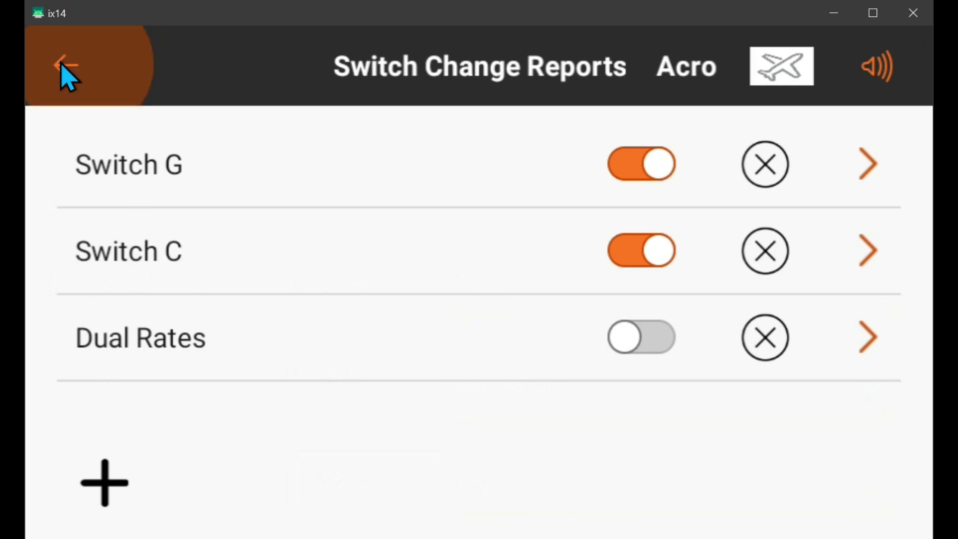
pyautogui.click(61, 69)
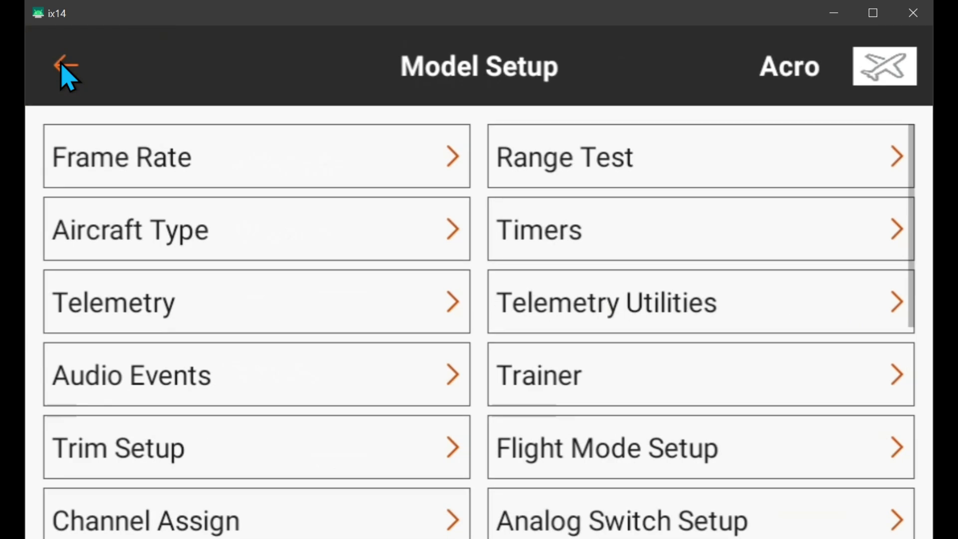
pyautogui.click(61, 66)
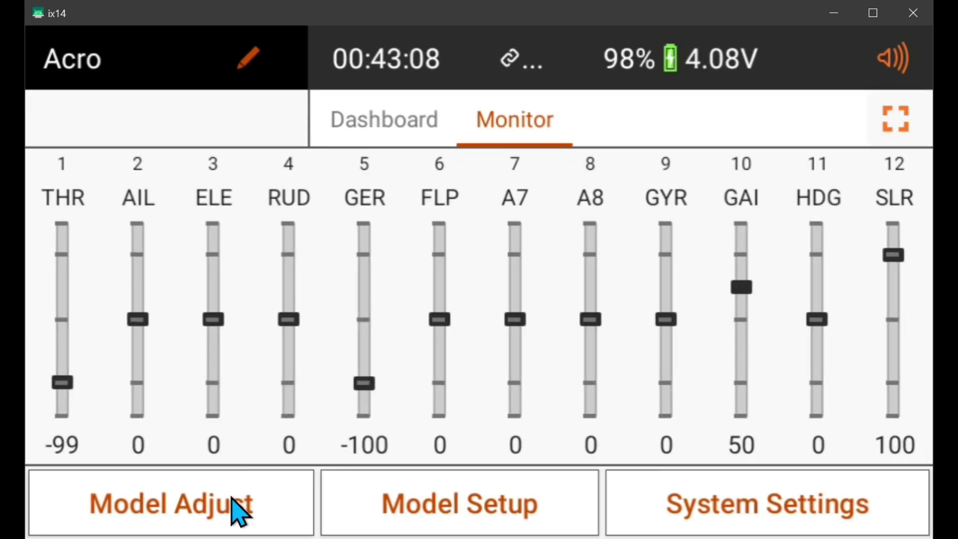
pyautogui.click(186, 508)
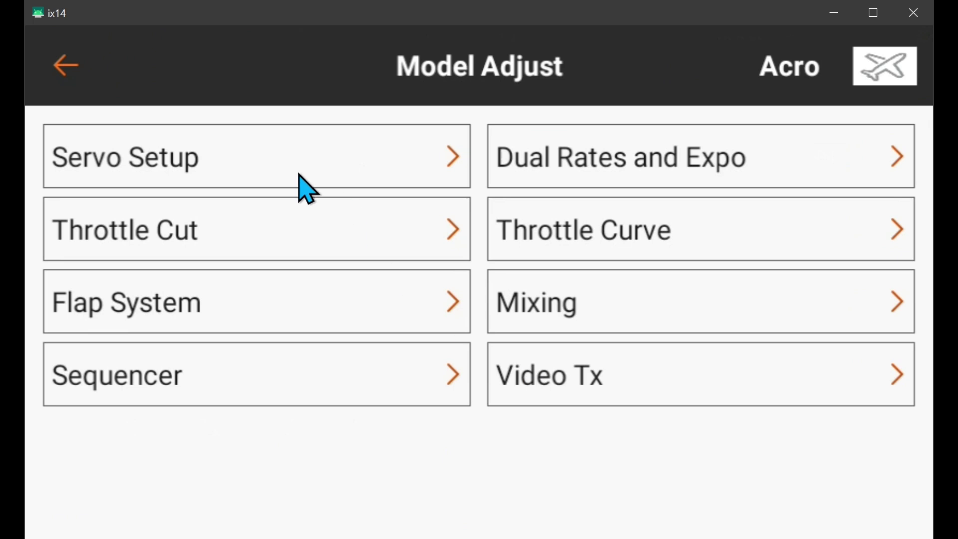
pyautogui.click(593, 168)
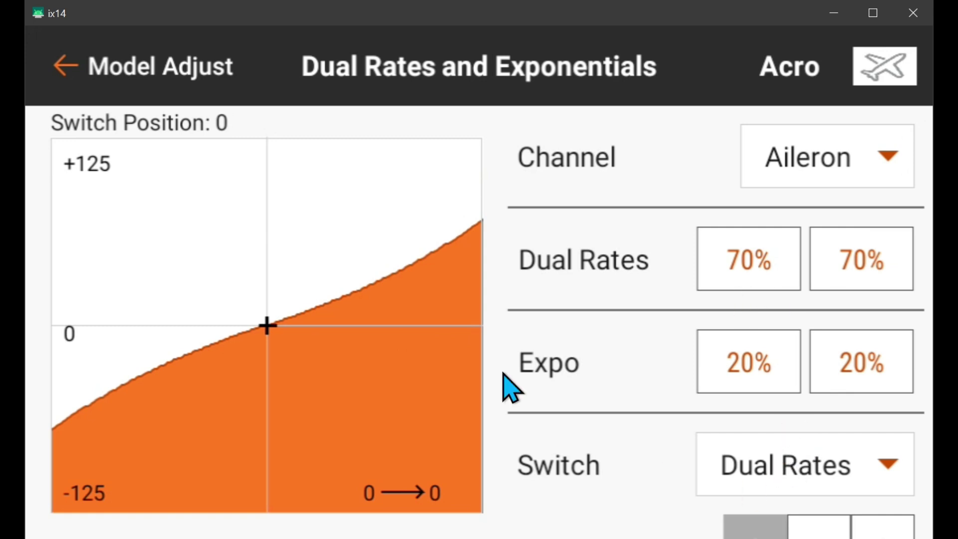
pyautogui.click(78, 77)
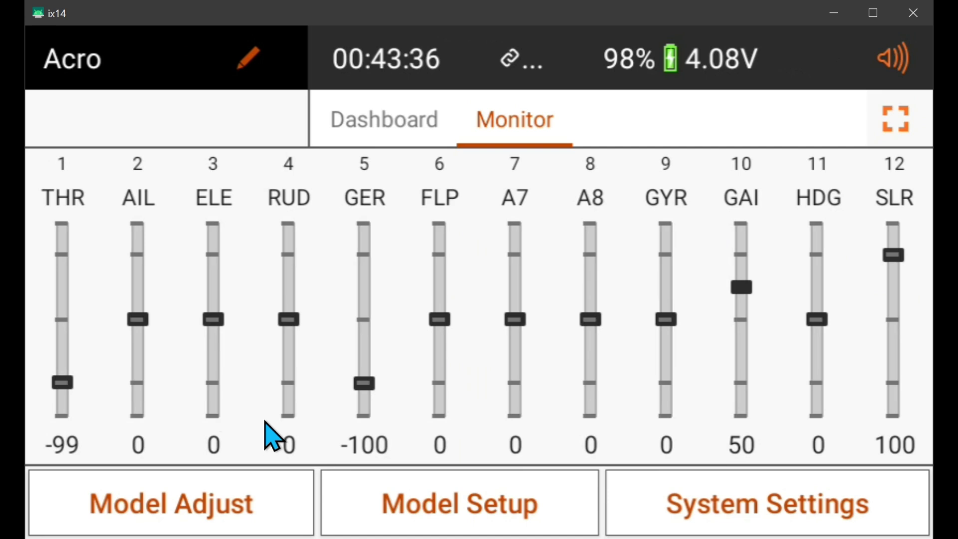
# Review the Dual Rates logical switch's output matrix for Switch G and Switch C, and return to the channel monitor
pyautogui.click(416, 512)
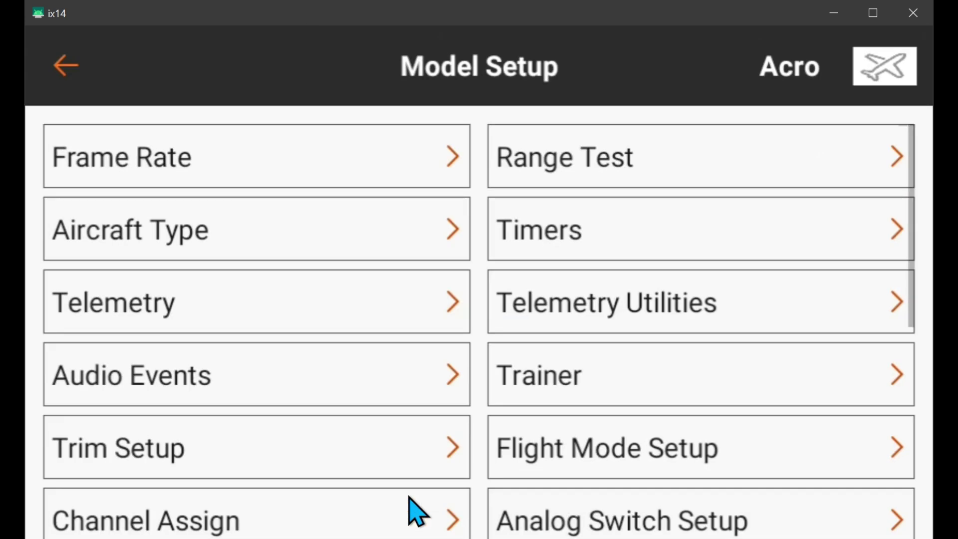
pyautogui.scroll(-5, 439, 339)
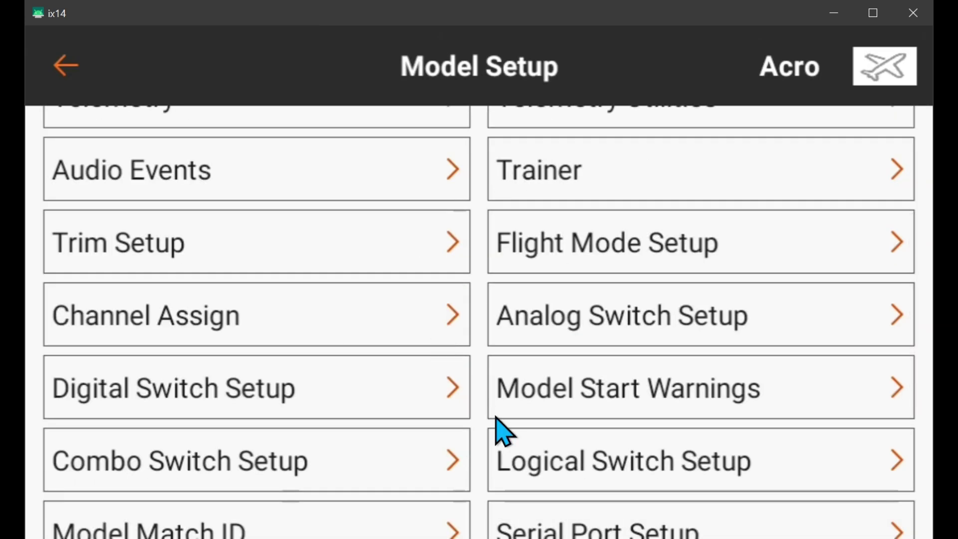
pyautogui.click(540, 452)
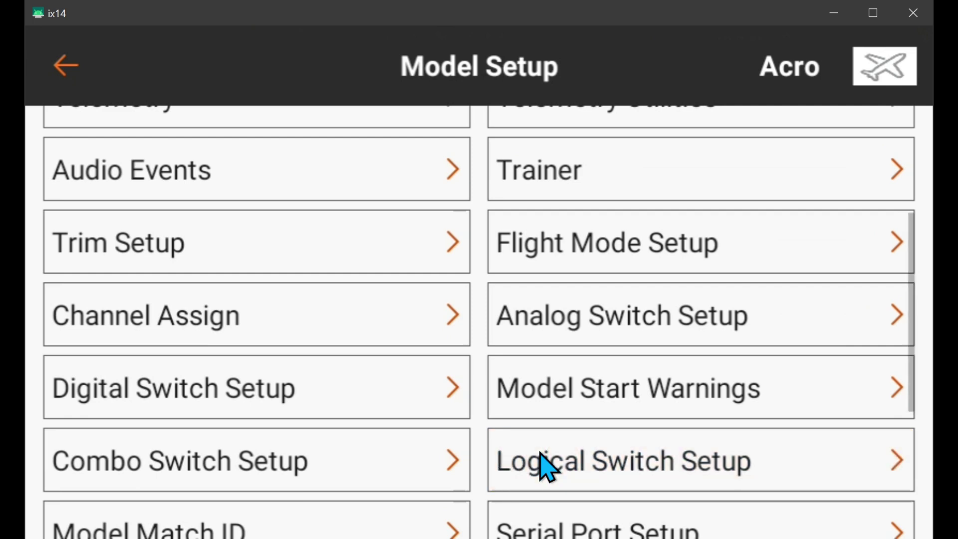
pyautogui.click(234, 174)
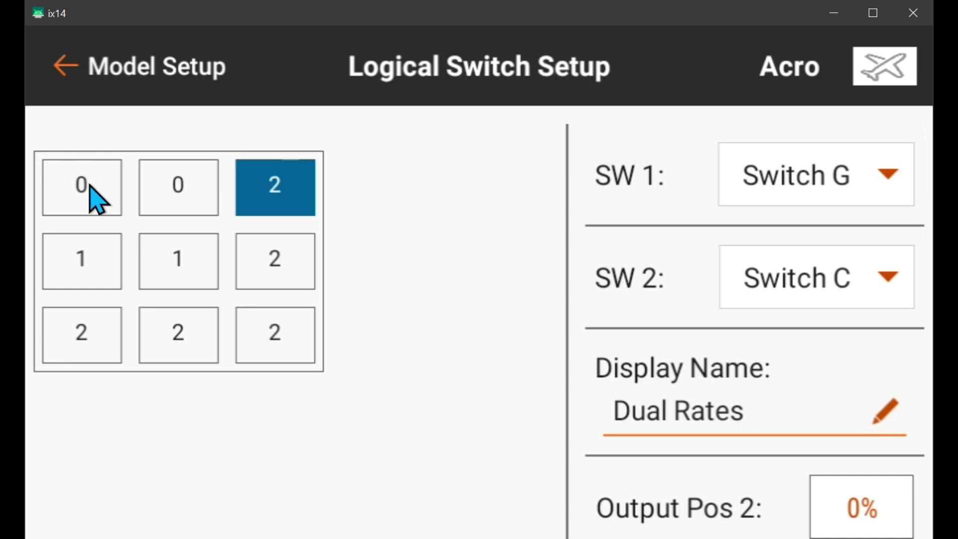
pyautogui.click(59, 72)
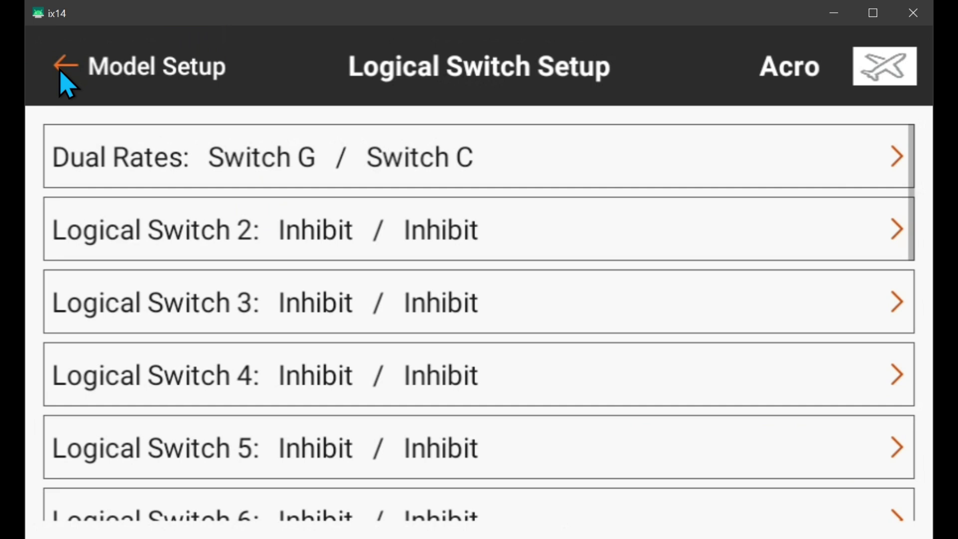
pyautogui.click(60, 72)
pyautogui.click(60, 72)
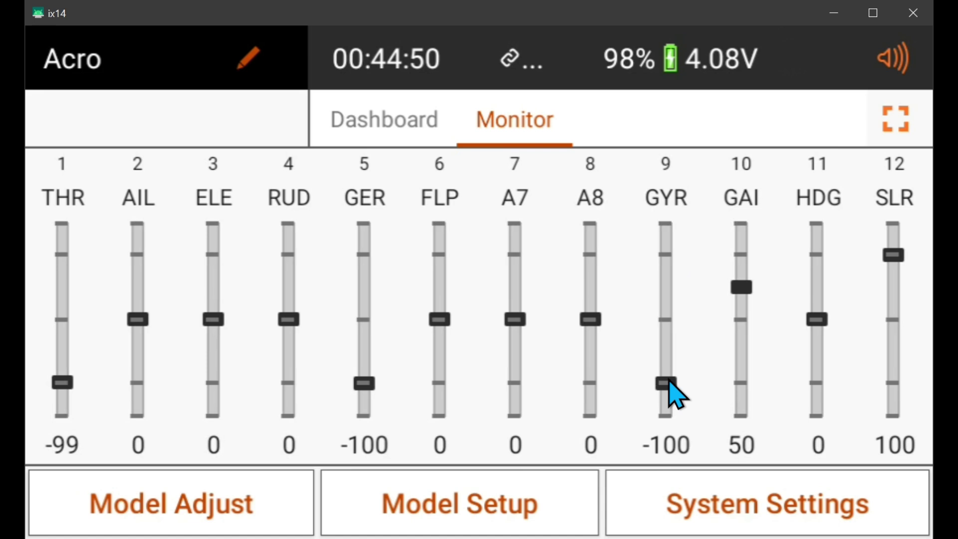
# Turn off RF to open the channel assignments, check the input assigned to the GYR channel, and leave the channel setup
pyautogui.click(432, 501)
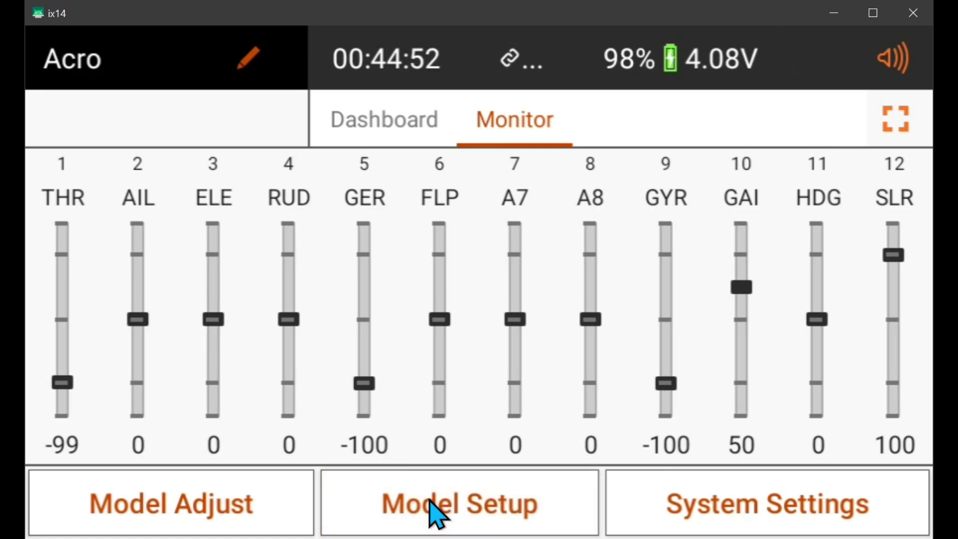
pyautogui.scroll(-2, 268, 368)
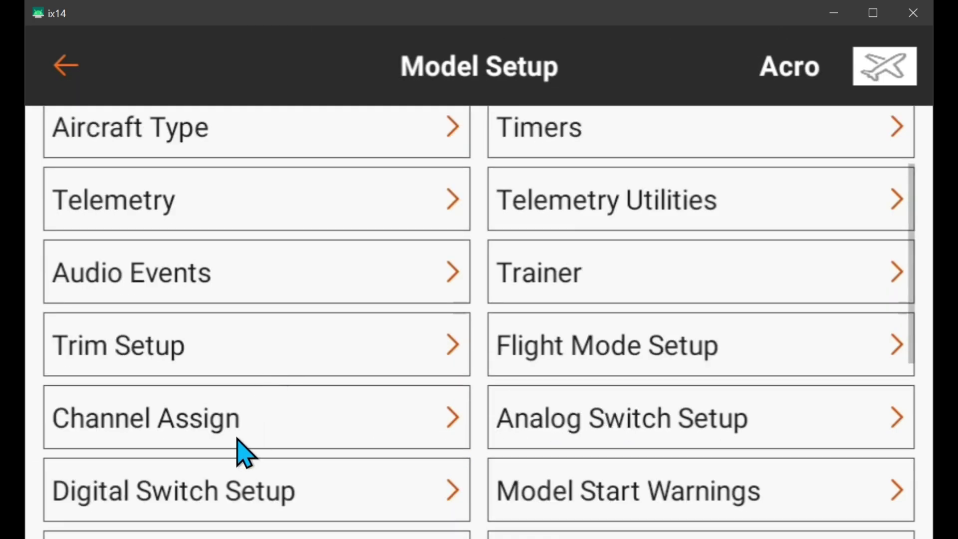
pyautogui.click(189, 427)
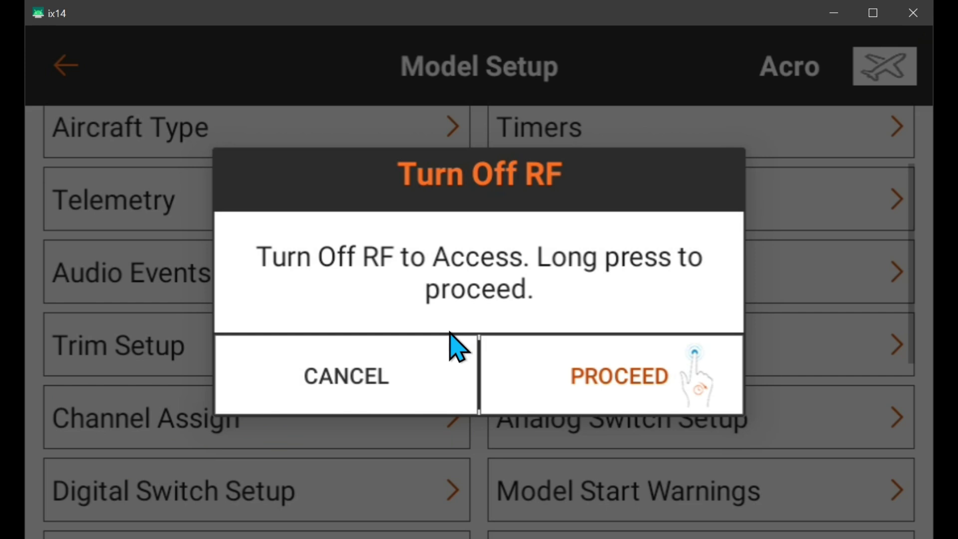
pyautogui.click(587, 382)
pyautogui.scroll(-5, 394, 317)
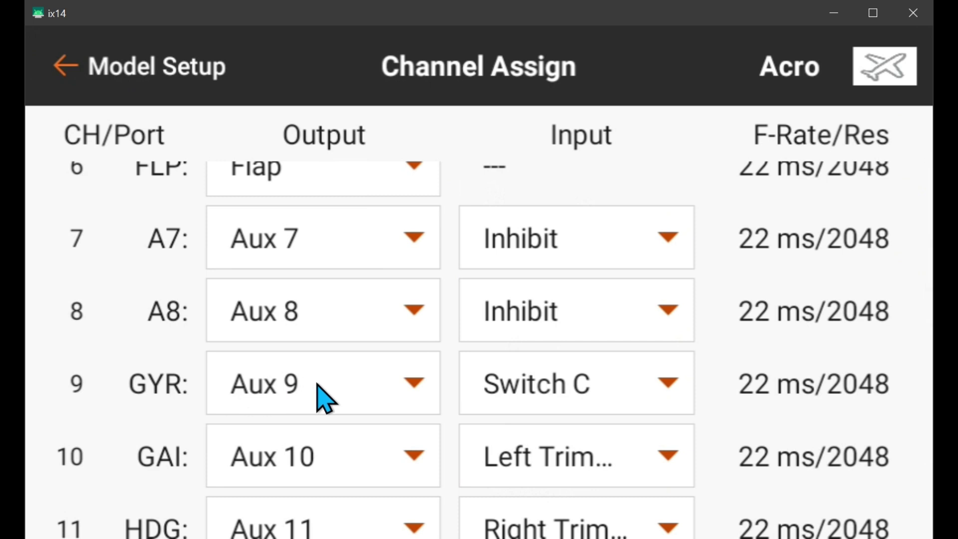
pyautogui.click(62, 70)
pyautogui.click(62, 70)
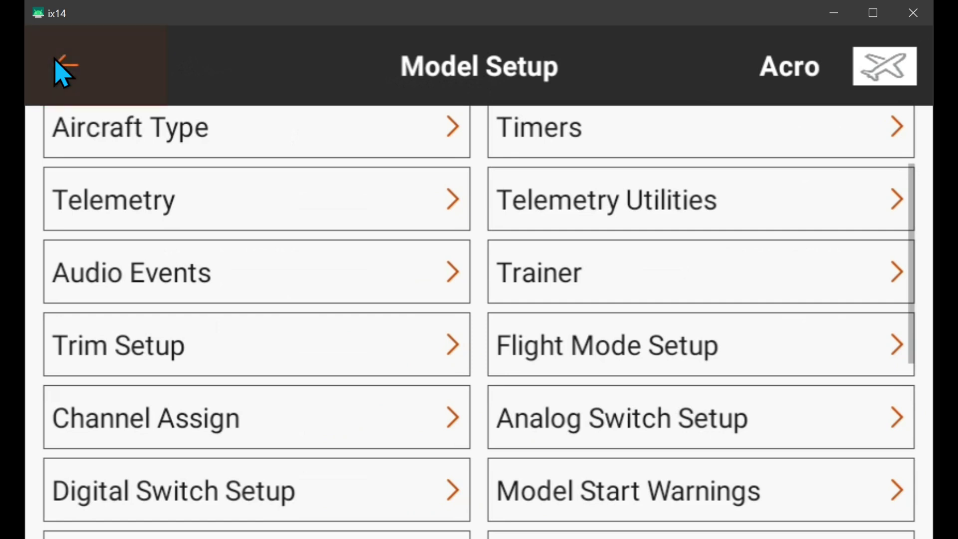